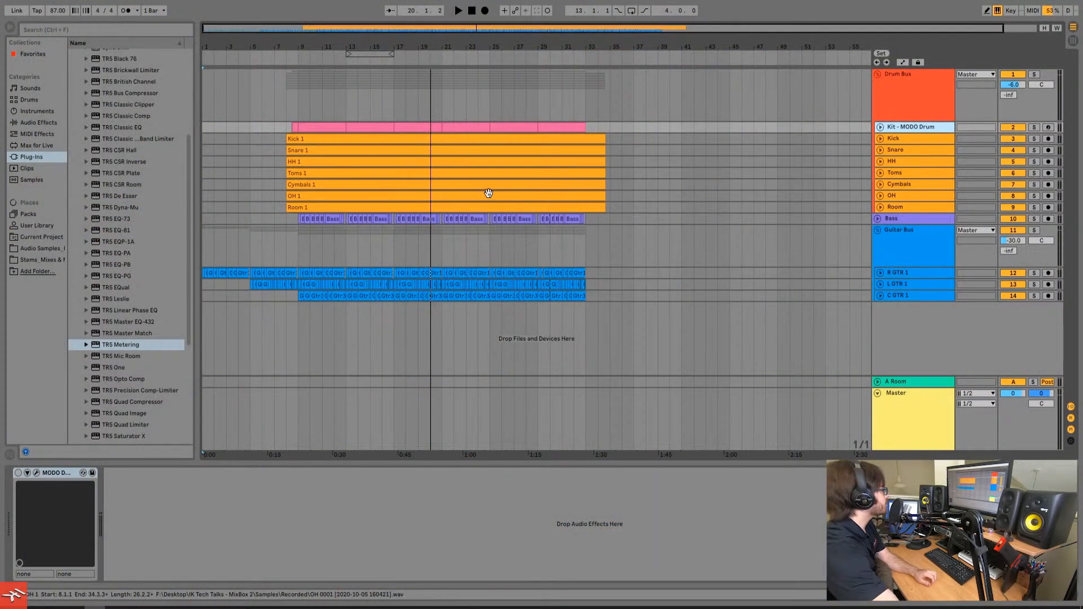
# Step: Check the available audio driver types in the audio preferences, keep ASIO, and close the preferences
pyautogui.hotkey('alt', 'e')
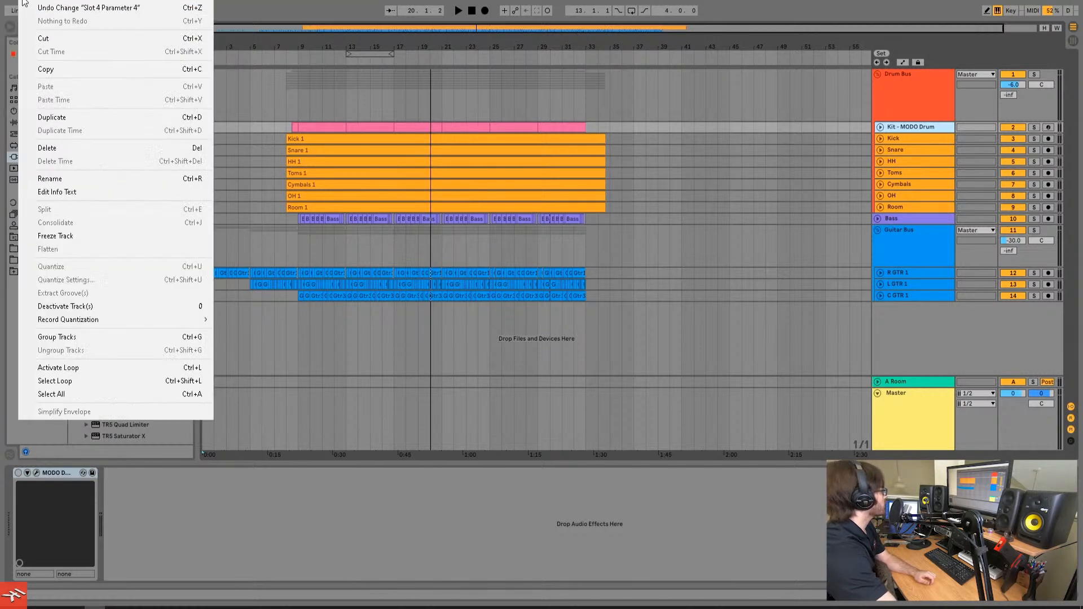
pyautogui.click(222, 548)
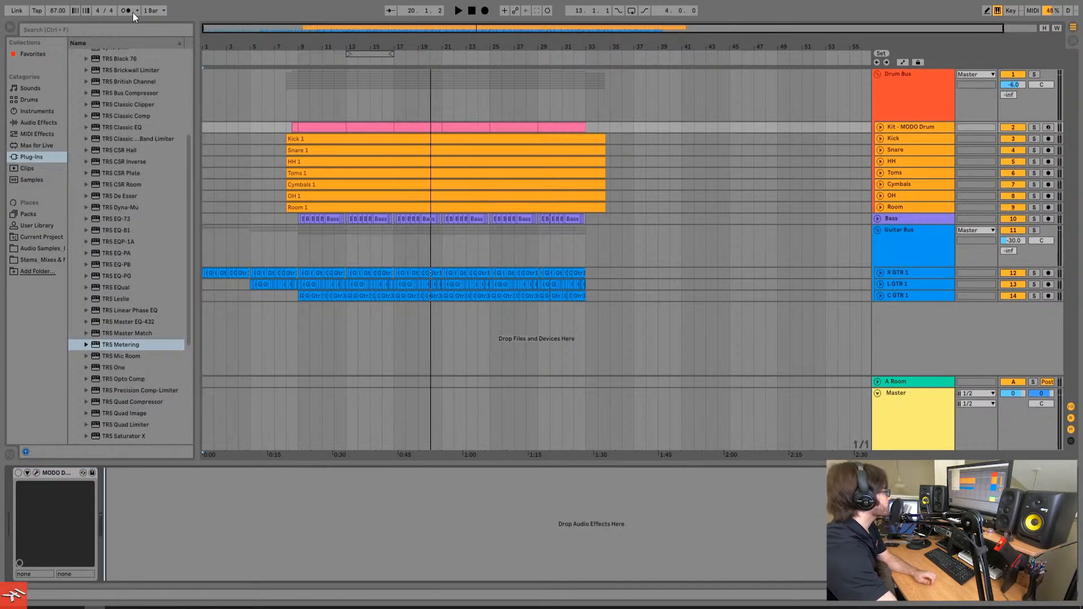
pyautogui.hotkey('alt', 'o')
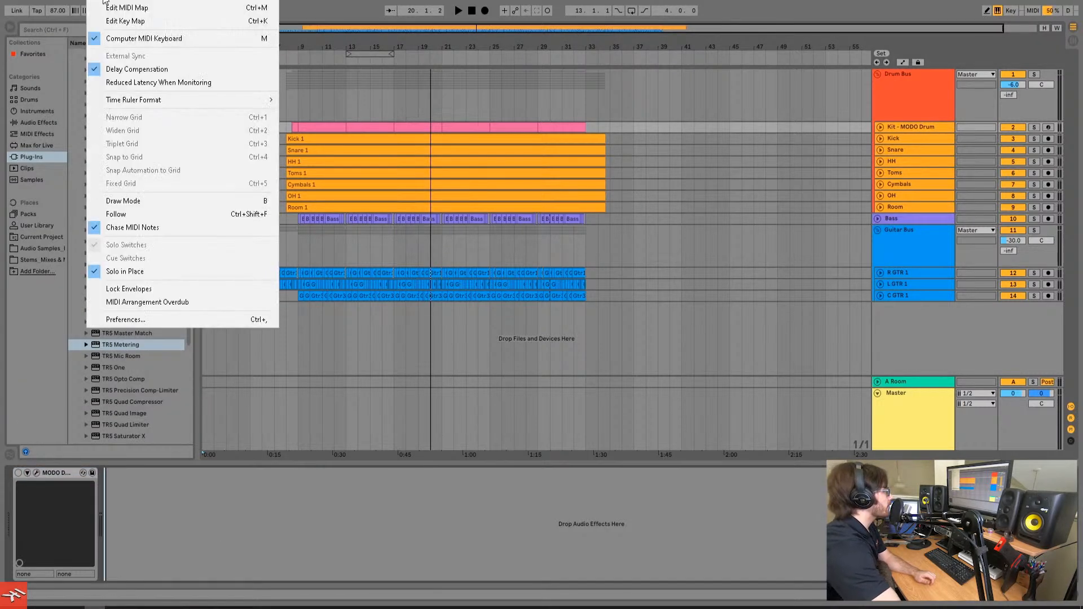
pyautogui.click(202, 320)
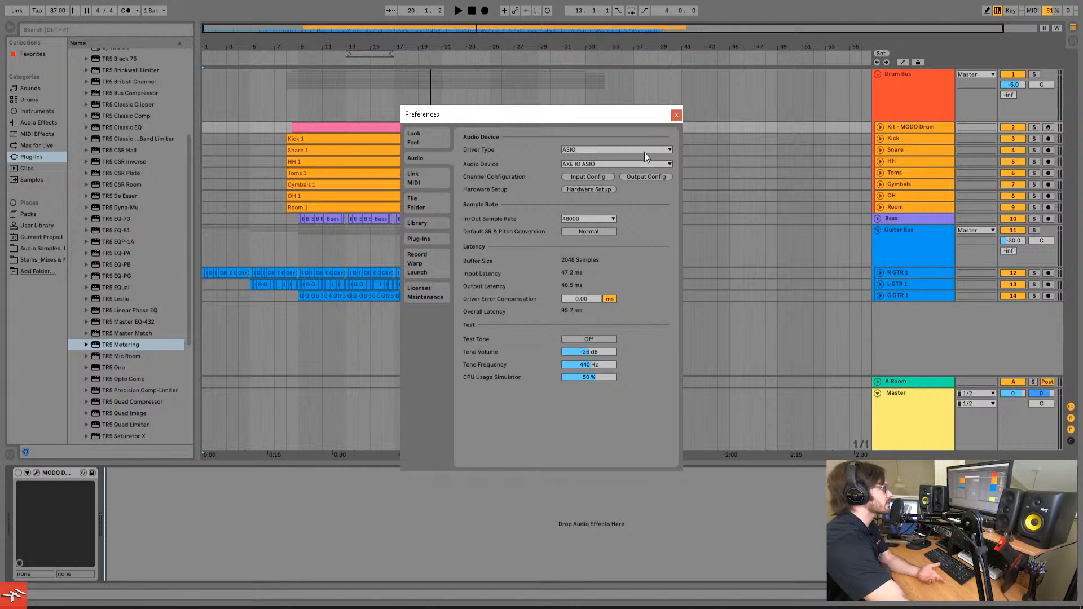
pyautogui.click(658, 148)
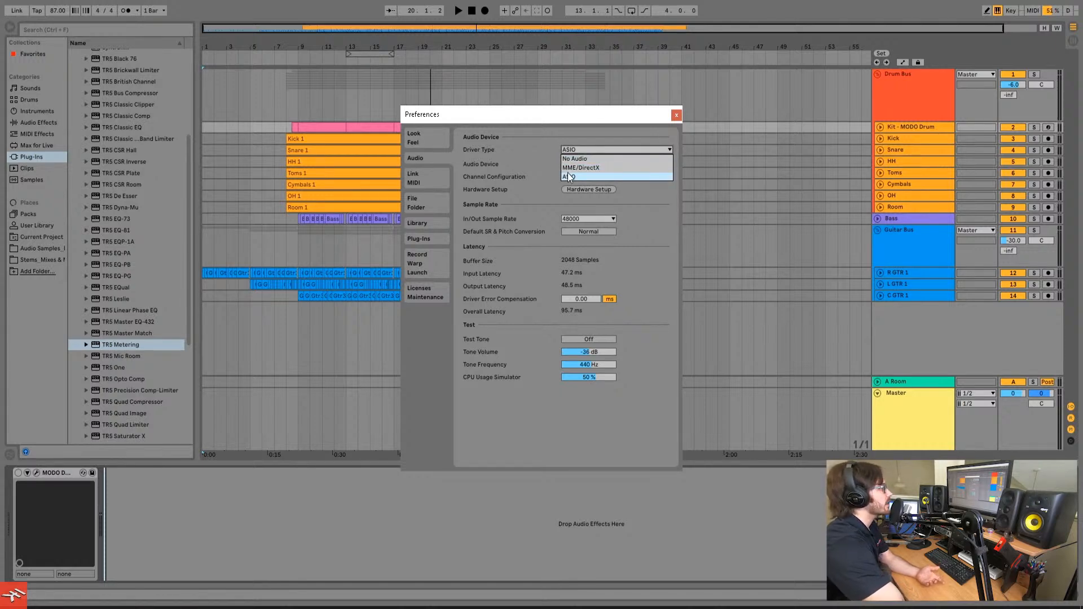
pyautogui.click(632, 139)
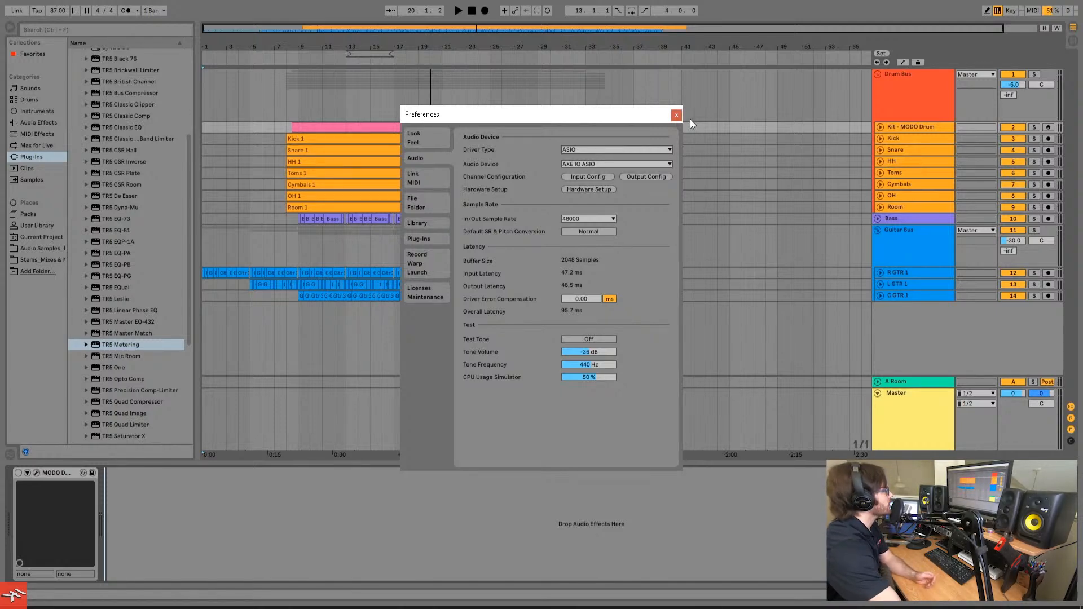
pyautogui.click(675, 116)
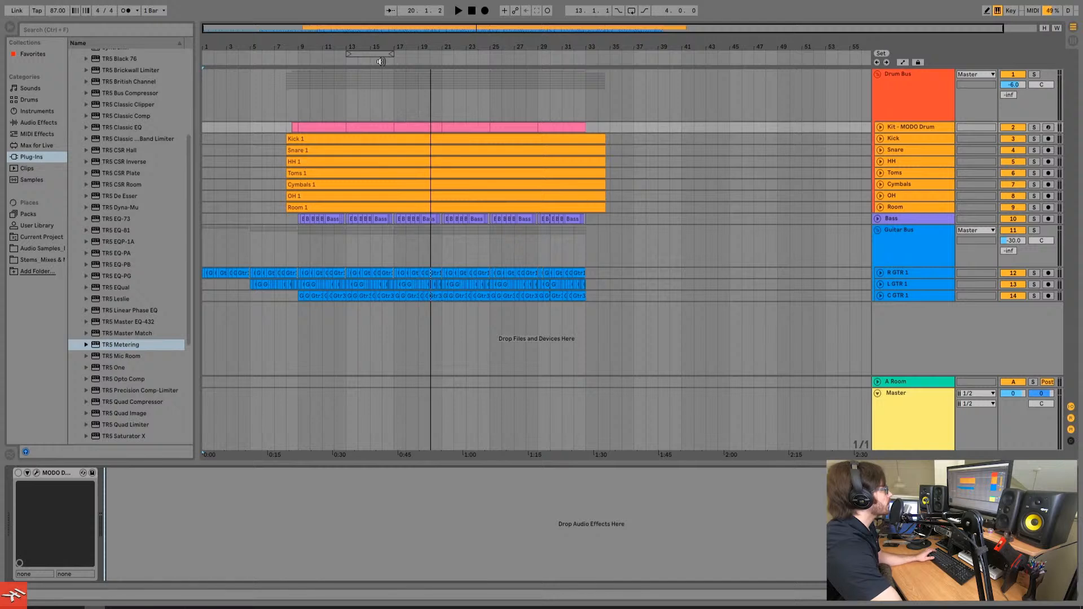
# Step: Play the song from its beginning and view the MixBox chains on the Kick and Snare tracks
pyautogui.click(471, 11)
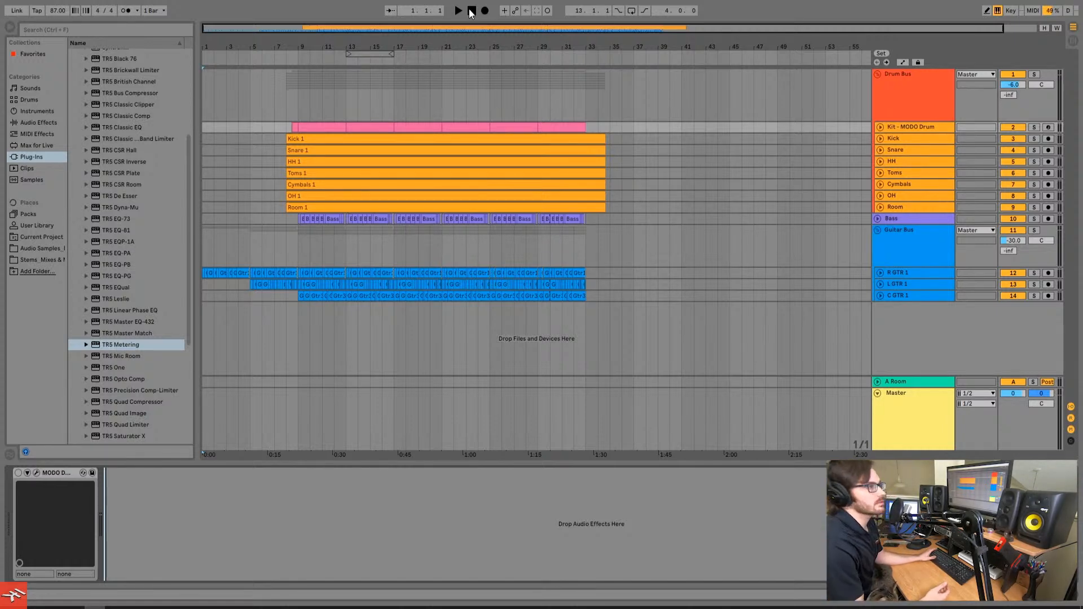
pyautogui.press('space')
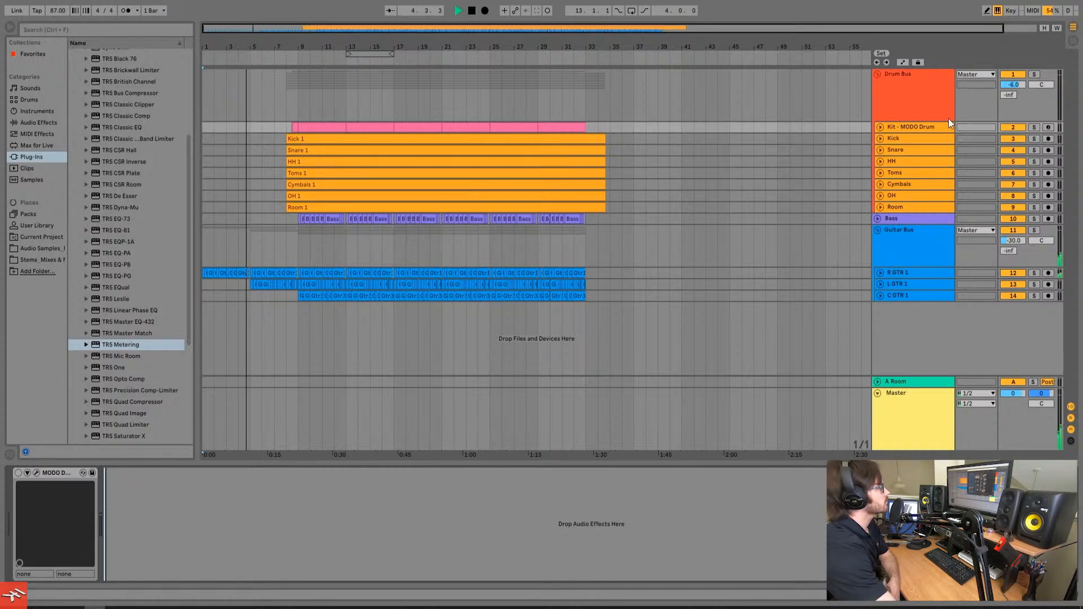
pyautogui.click(922, 141)
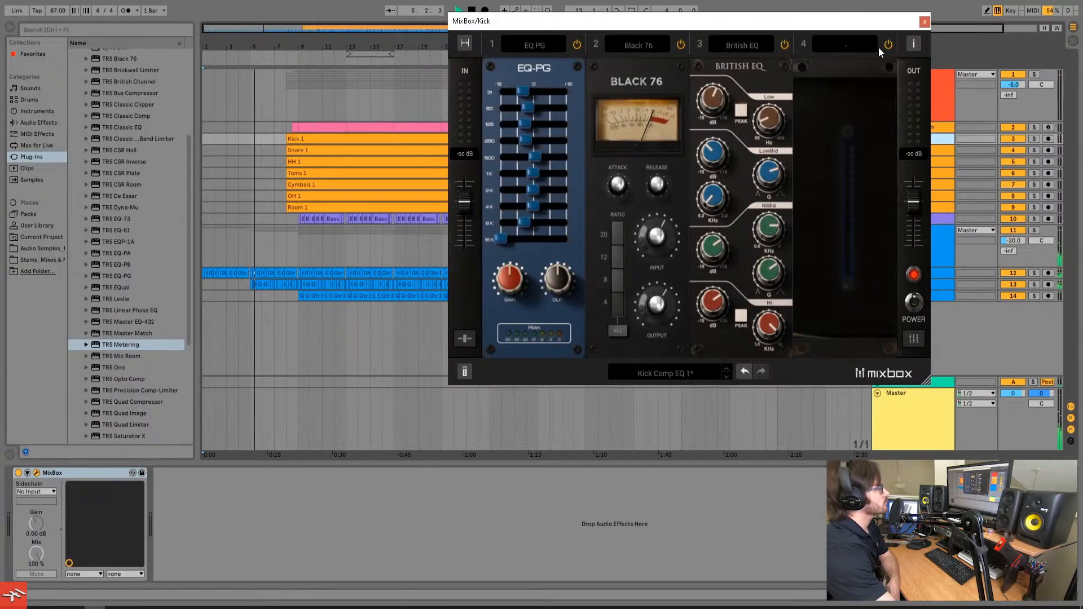
pyautogui.moveTo(825, 19); pyautogui.dragTo(742, 13)
pyautogui.click(926, 152)
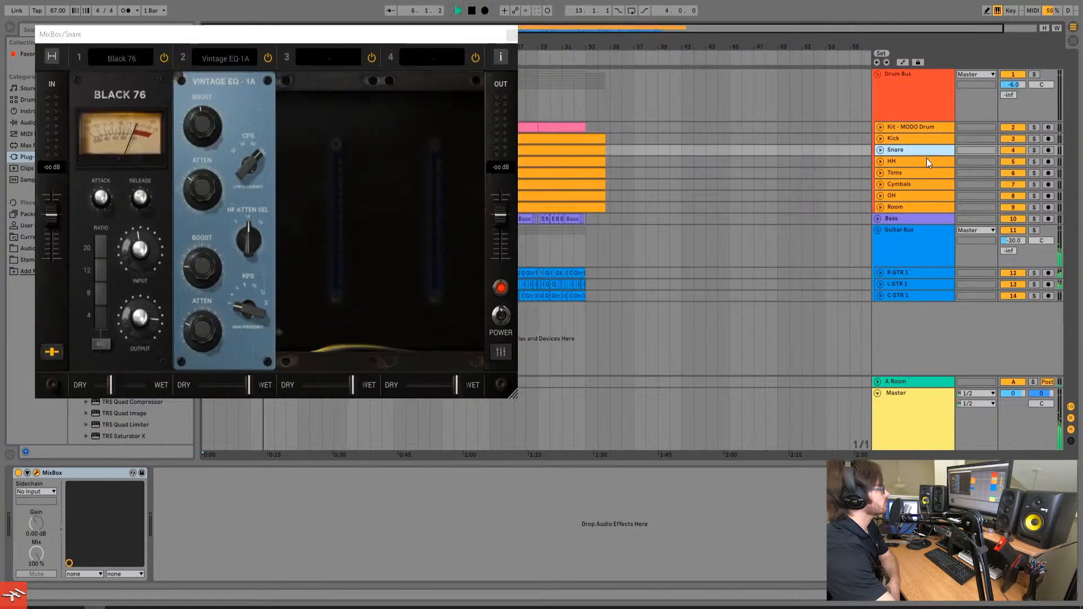
# Step: Open MixBox on the Guitar Bus and inspect its effect chain during playback
pyautogui.click(925, 247)
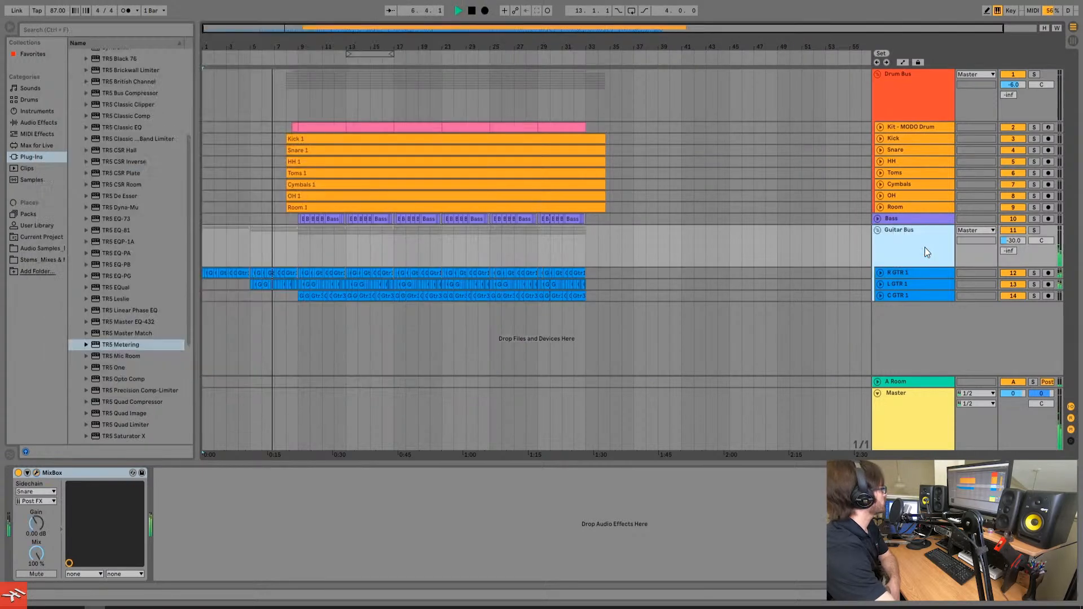
pyautogui.click(36, 473)
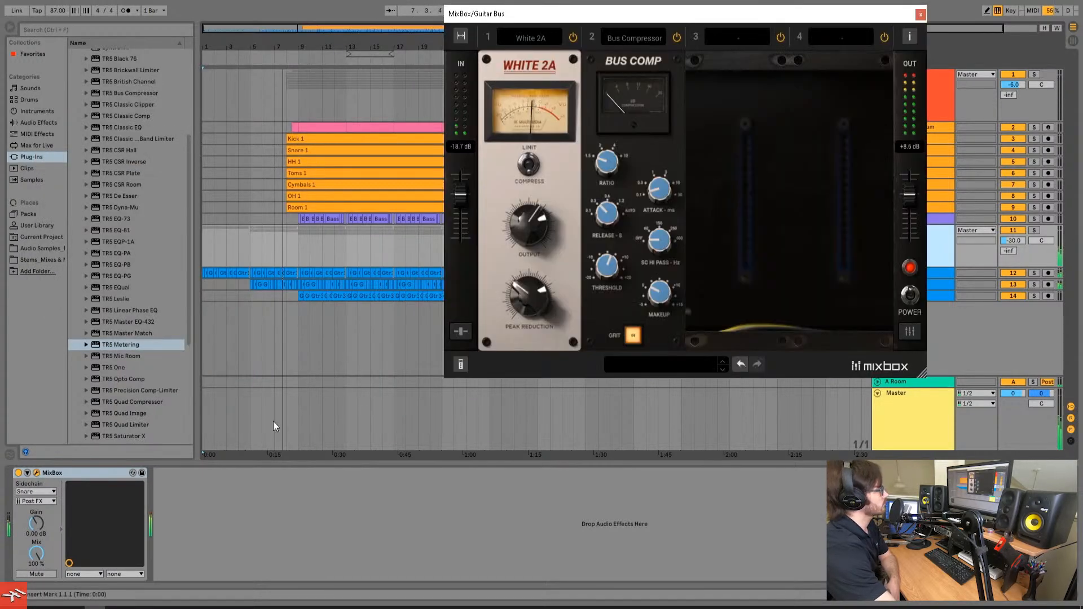
pyautogui.click(910, 332)
pyautogui.click(908, 332)
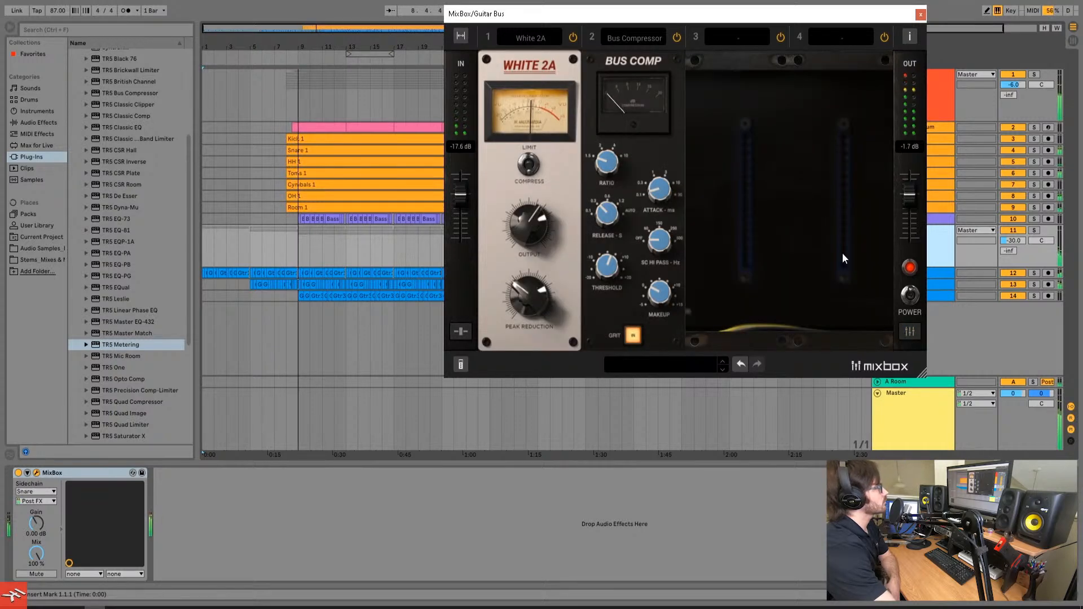
# Step: Revisit the MixBox chains on Kick and Snare, open the one on the Drum Bus, and stop playback
pyautogui.click(943, 139)
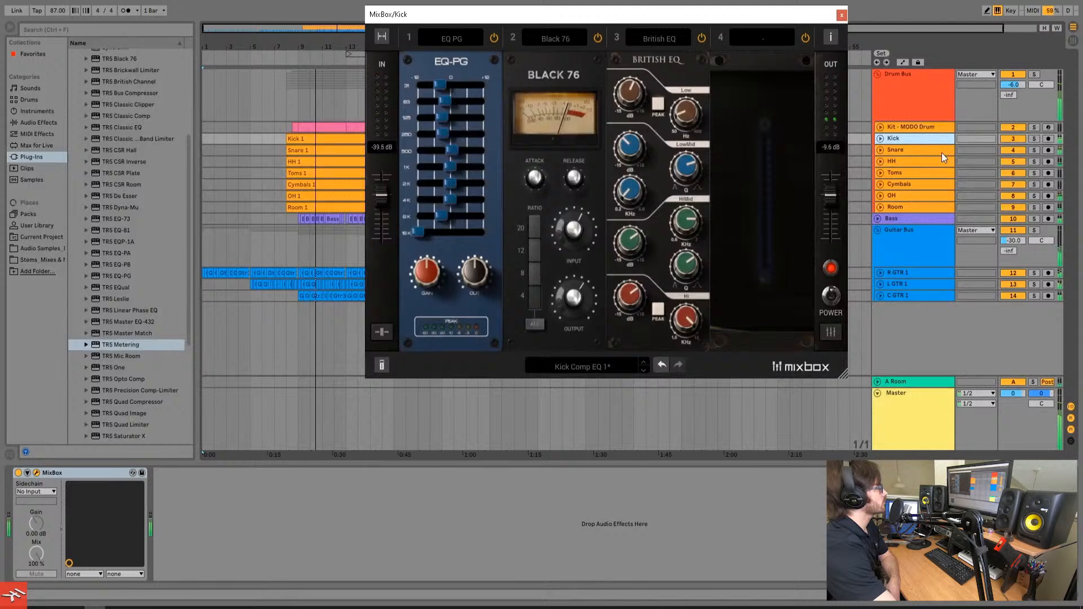
pyautogui.click(942, 150)
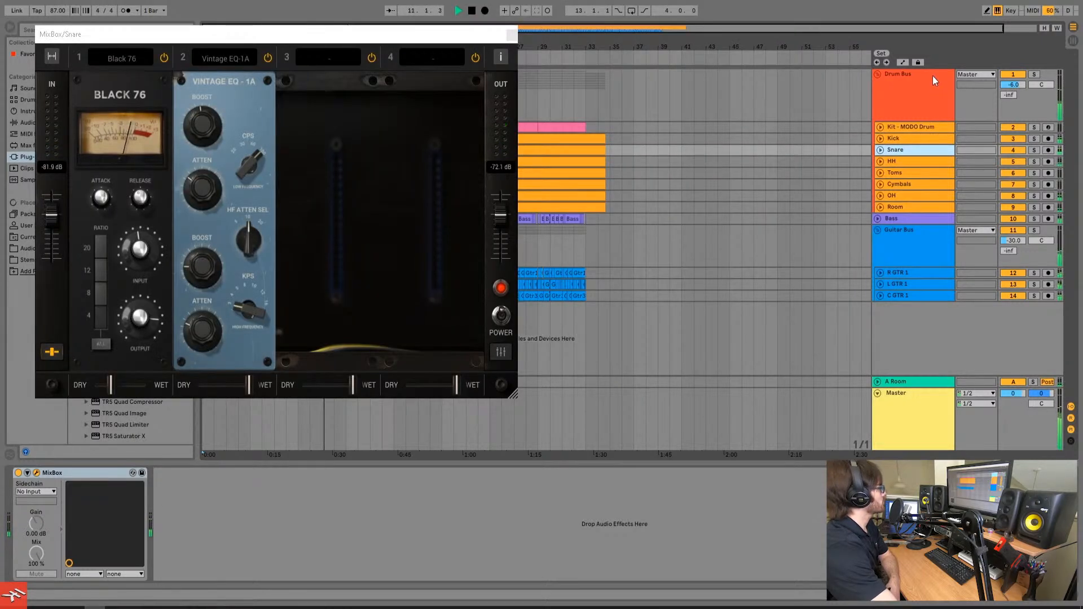
pyautogui.click(933, 75)
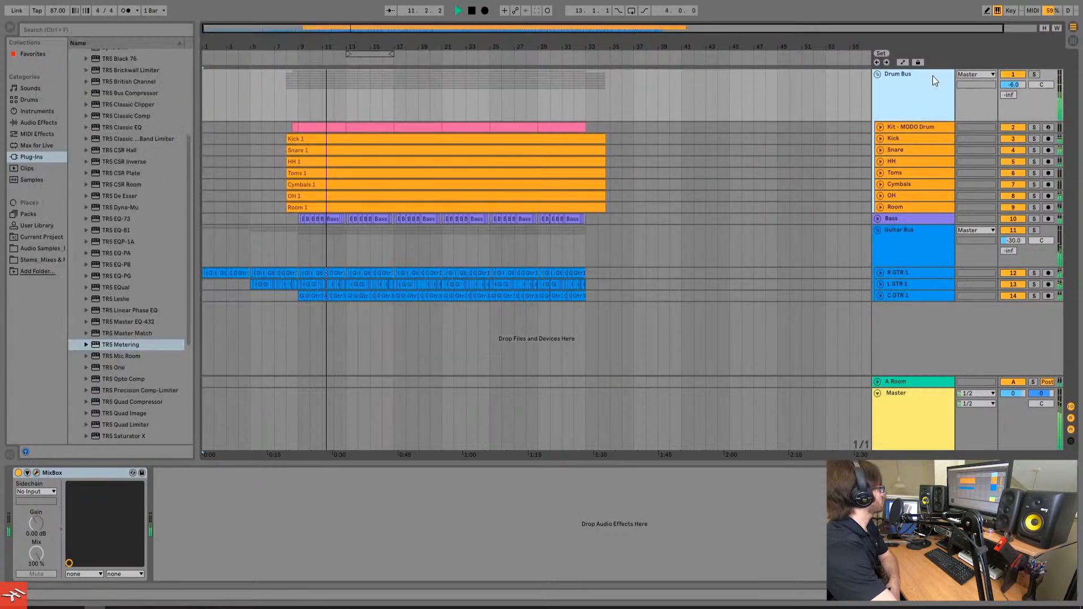
pyautogui.click(37, 473)
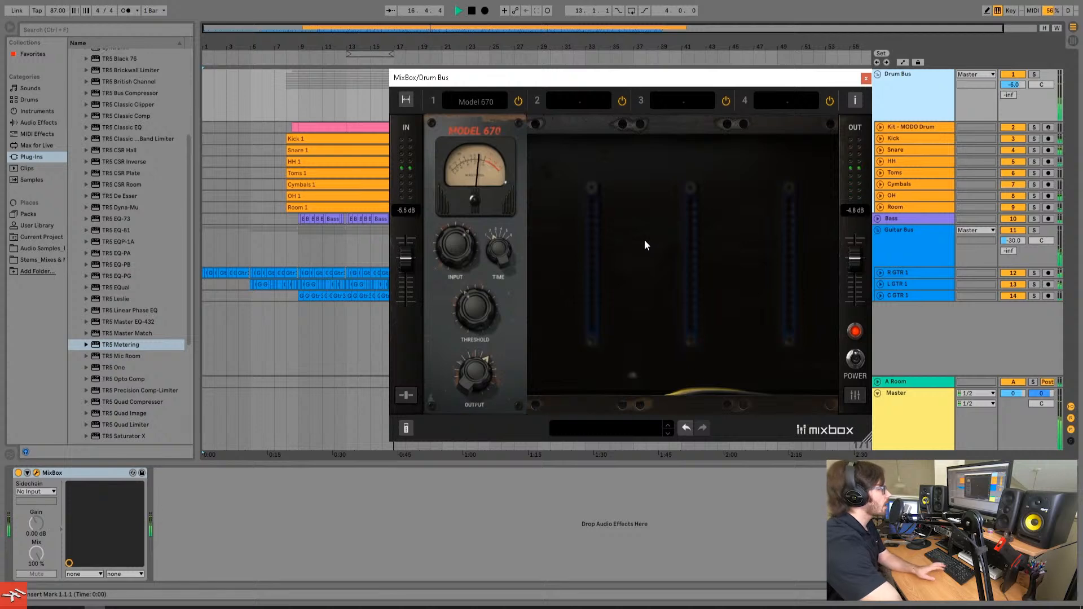
pyautogui.press('space')
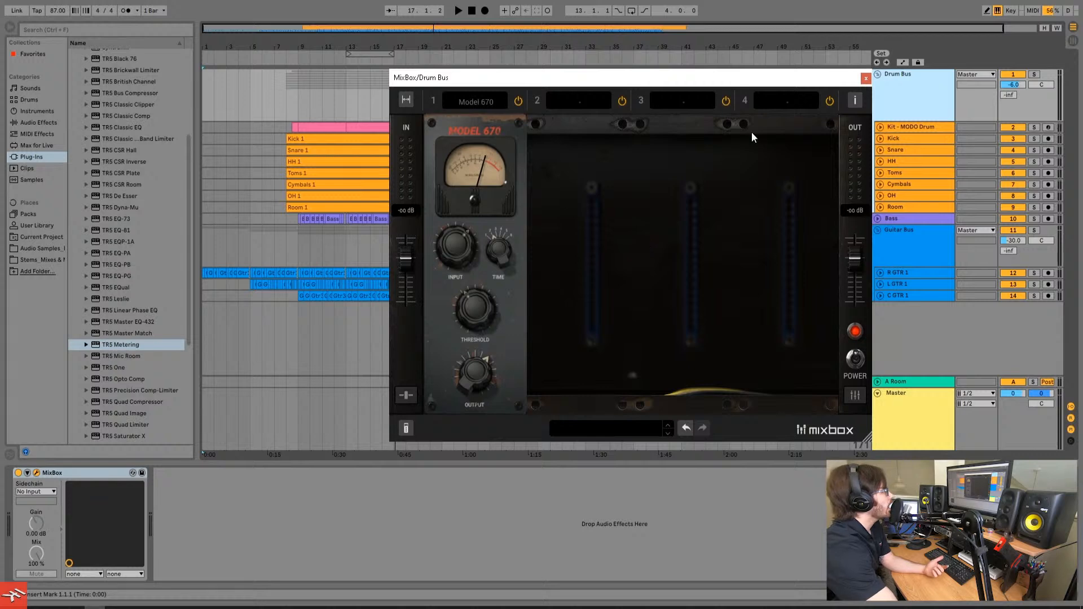
# Step: Open MixBox on the Bass track and hide the dry/wet sliders beneath its modules
pyautogui.click(910, 219)
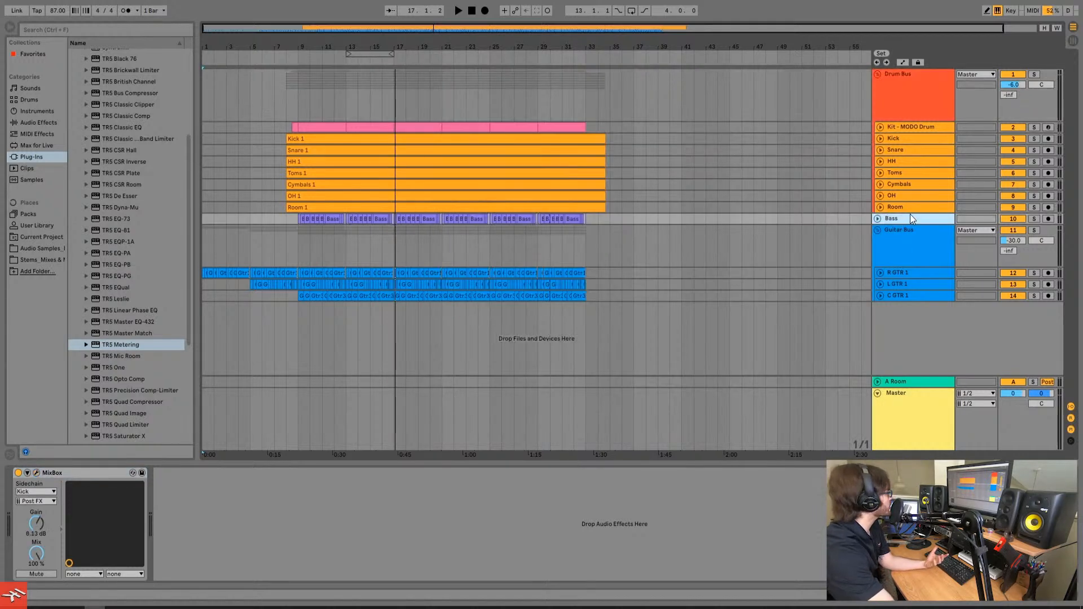
pyautogui.click(36, 473)
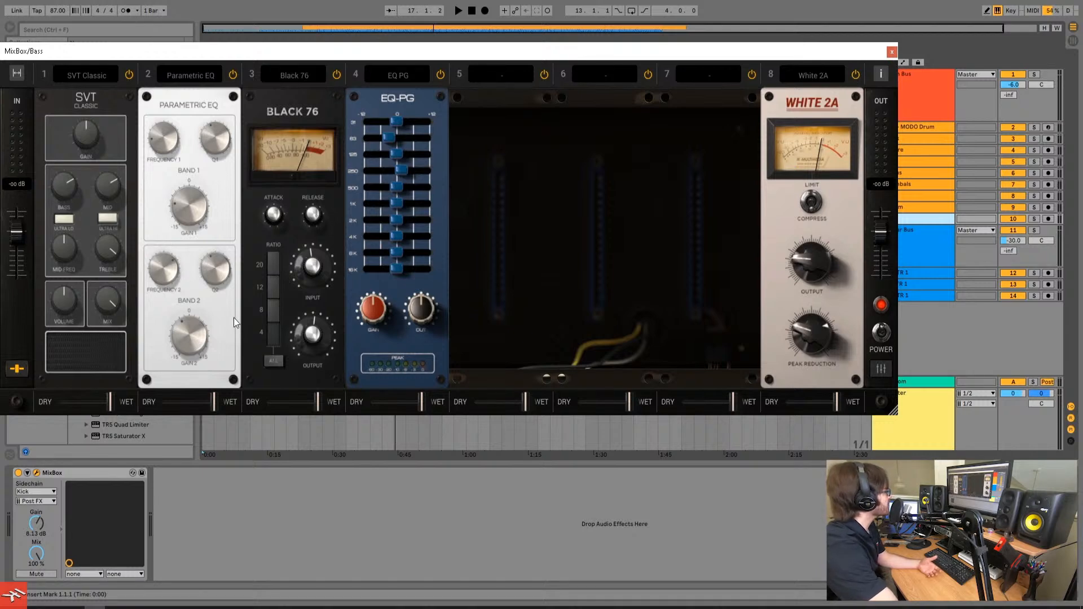
pyautogui.click(23, 366)
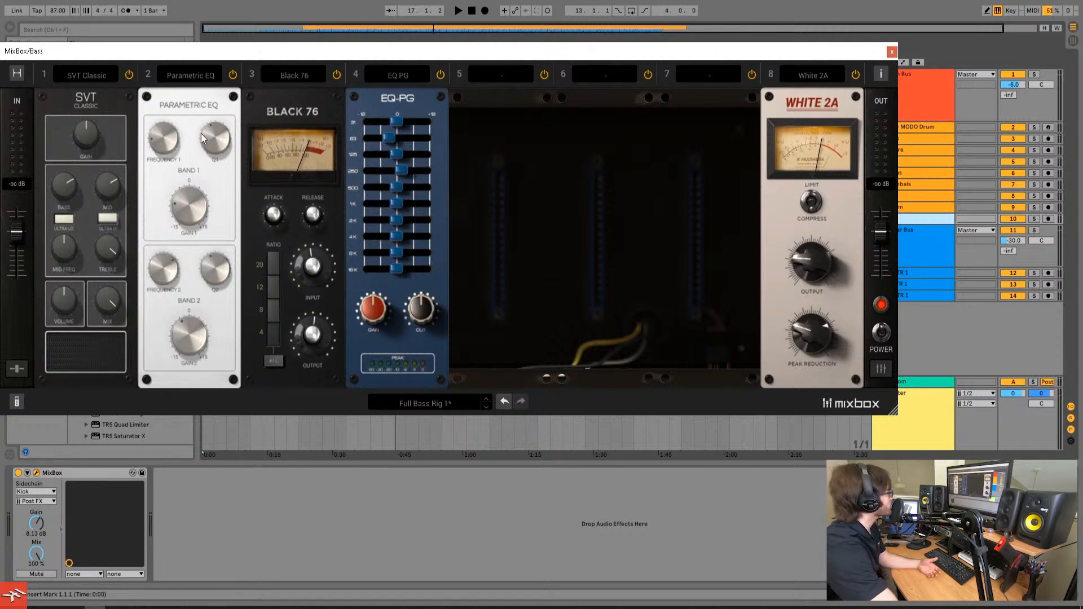
# Step: Check the frequency and gain settings of both bands on the bass chain's Parametric EQ
pyautogui.moveTo(164, 145)
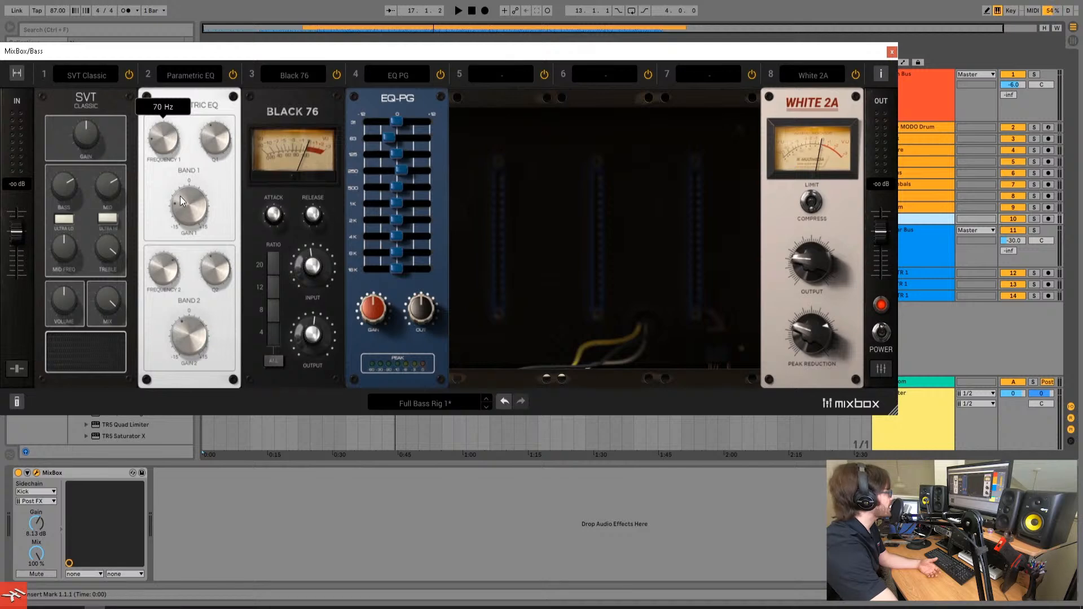
pyautogui.moveTo(188, 205)
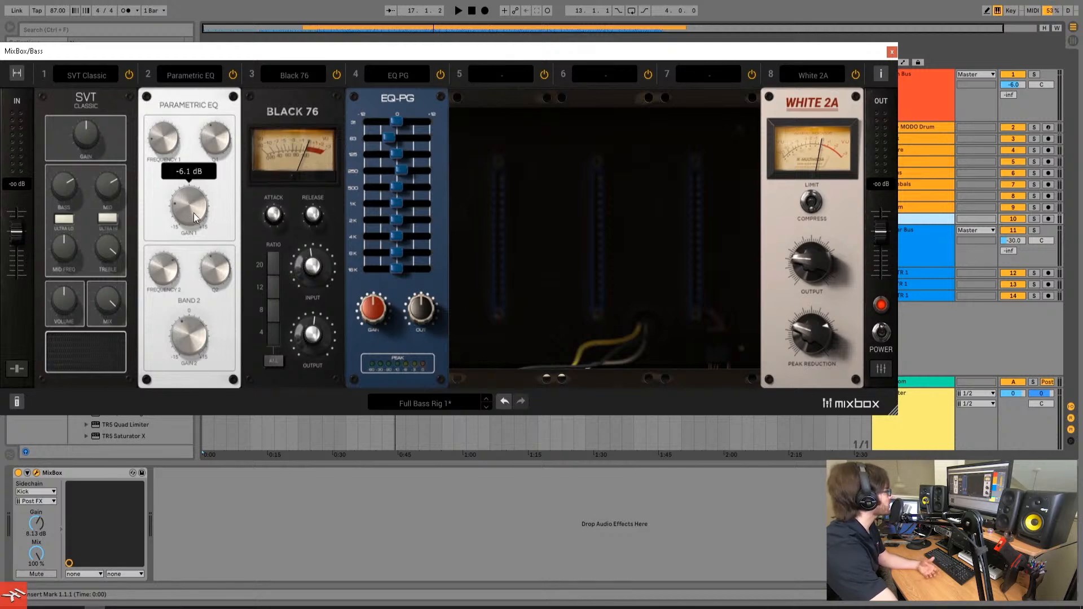
pyautogui.moveTo(157, 267)
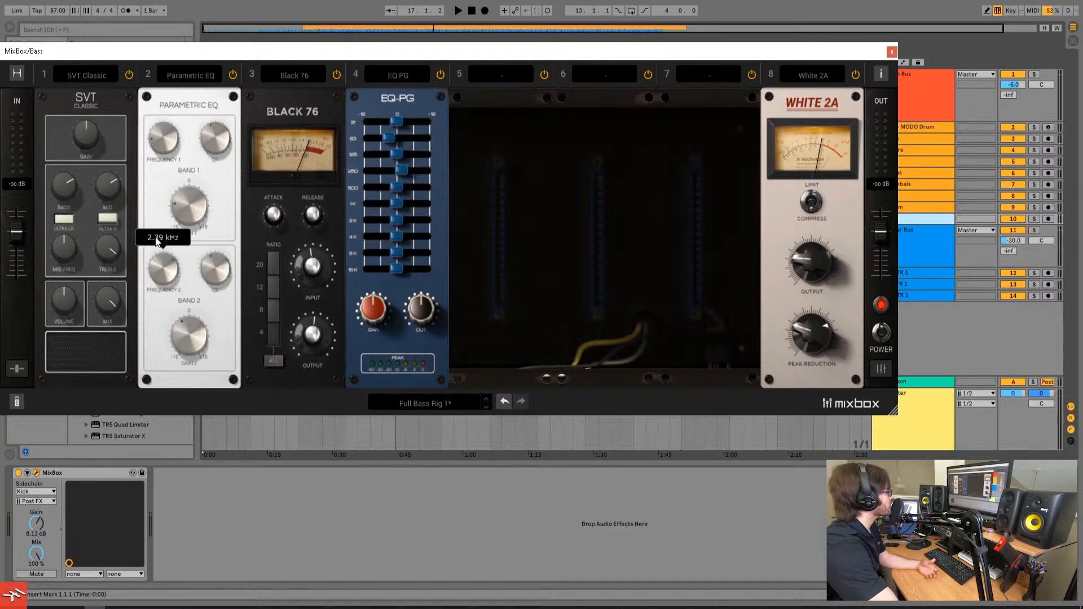
pyautogui.moveTo(191, 336)
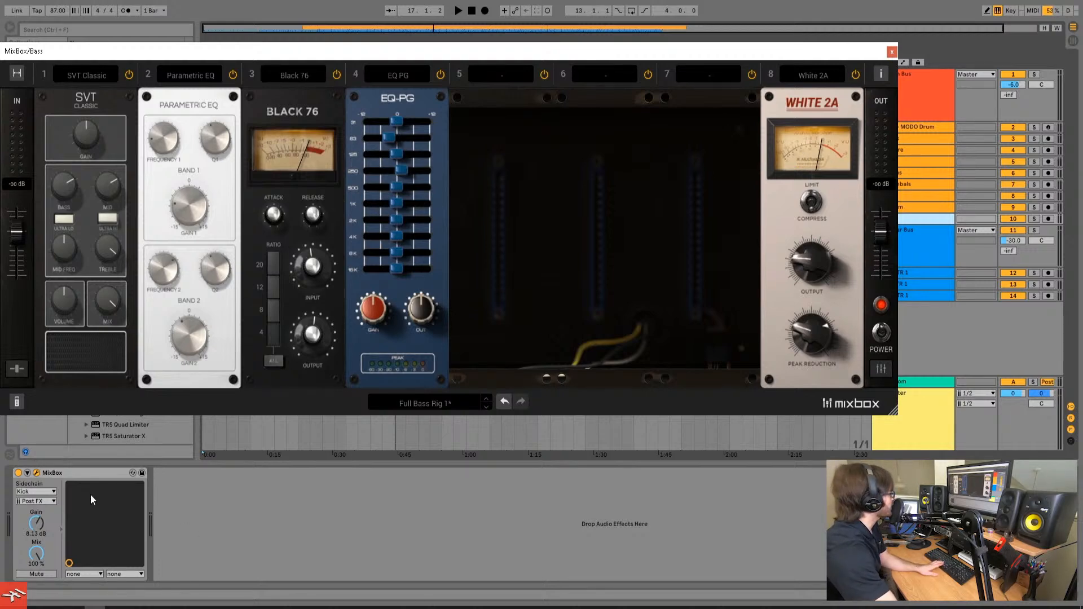
# Step: Select Kick as the sidechain input of the Bass track's MixBox
pyautogui.click(27, 472)
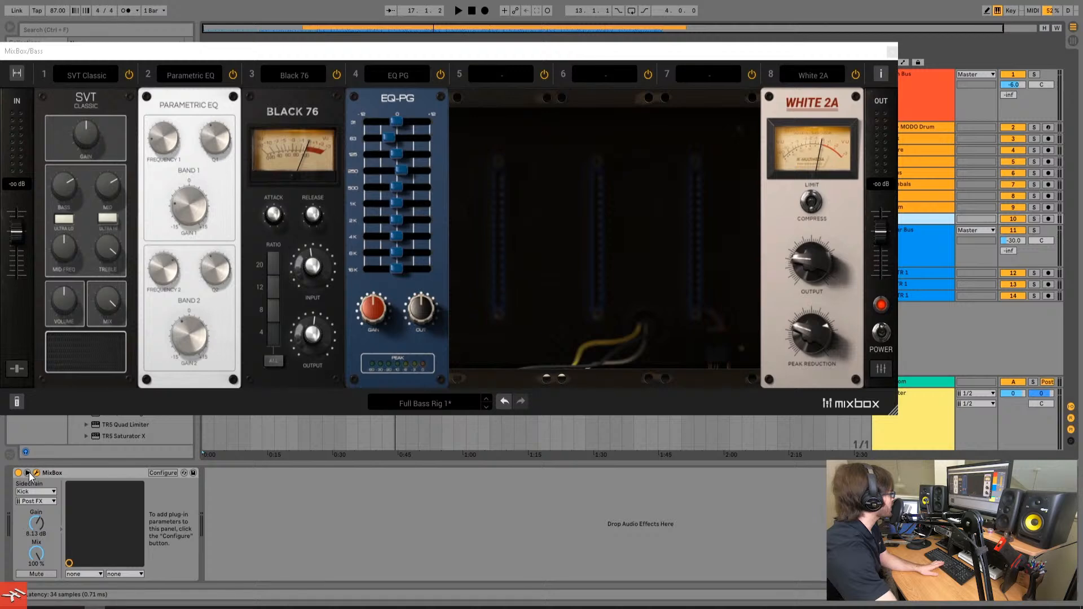
pyautogui.click(27, 472)
pyautogui.click(49, 492)
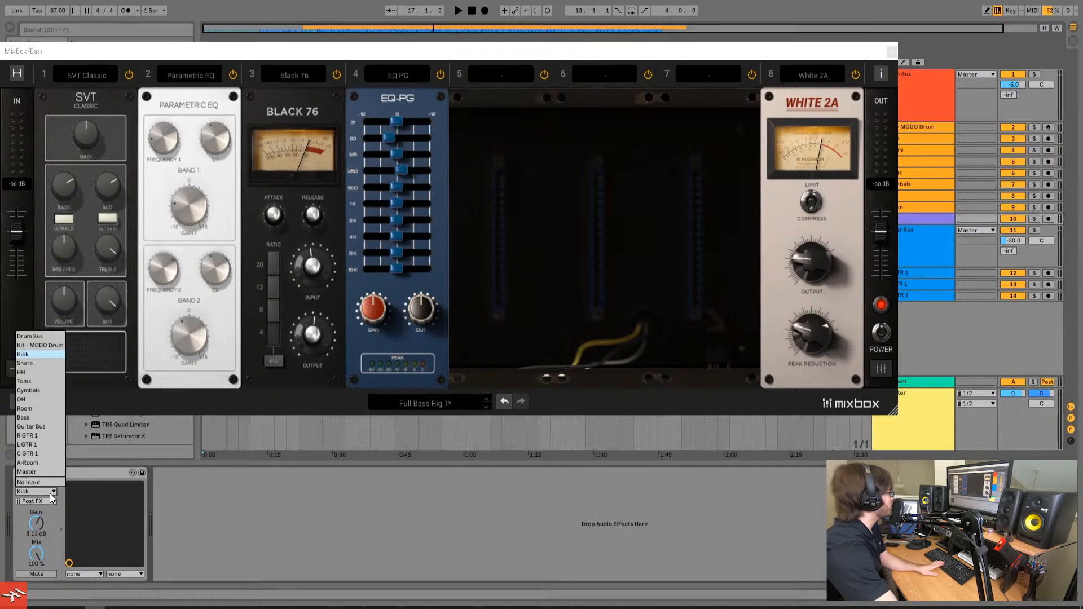
pyautogui.click(41, 353)
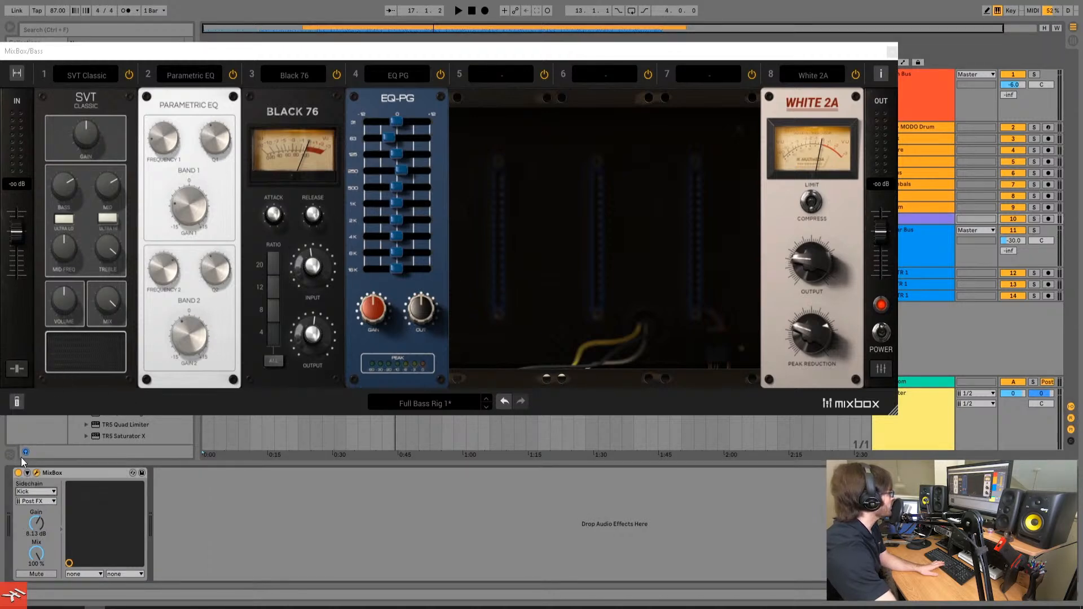
pyautogui.click(44, 519)
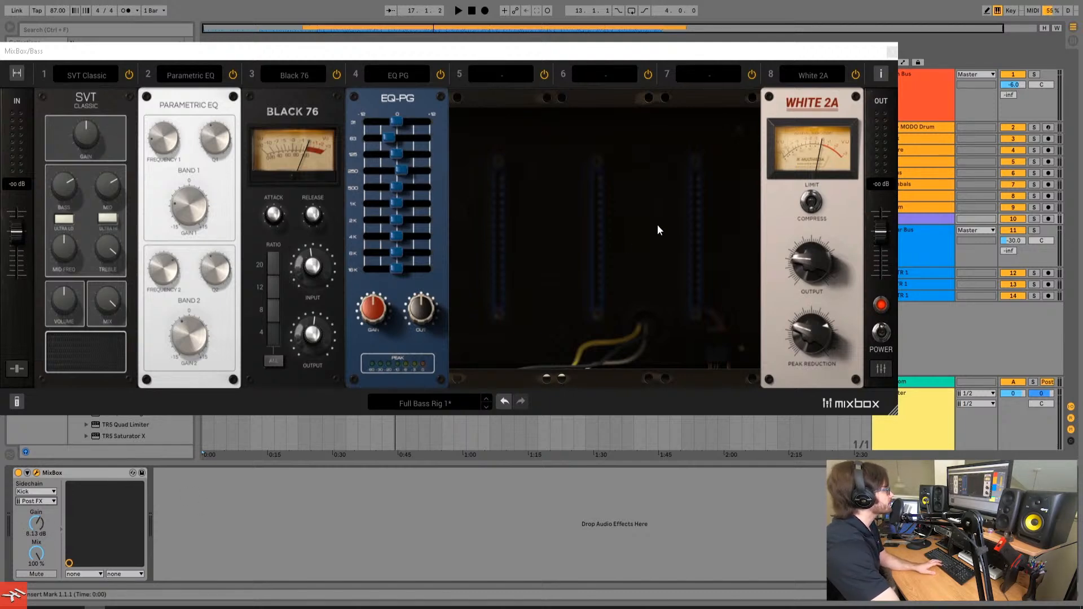
# Step: Move the Bass MixBox window clear of the arrangement and set the playback start at bar 9
pyautogui.click(772, 54)
pyautogui.moveTo(772, 54); pyautogui.dragTo(875, 154)
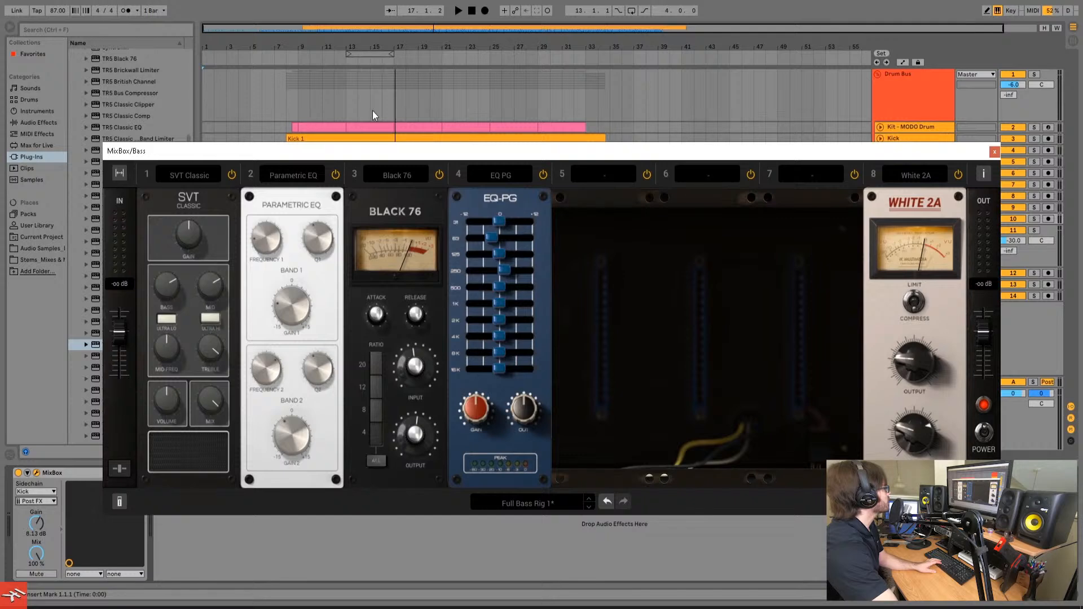
pyautogui.moveTo(330, 157); pyautogui.dragTo(327, 237)
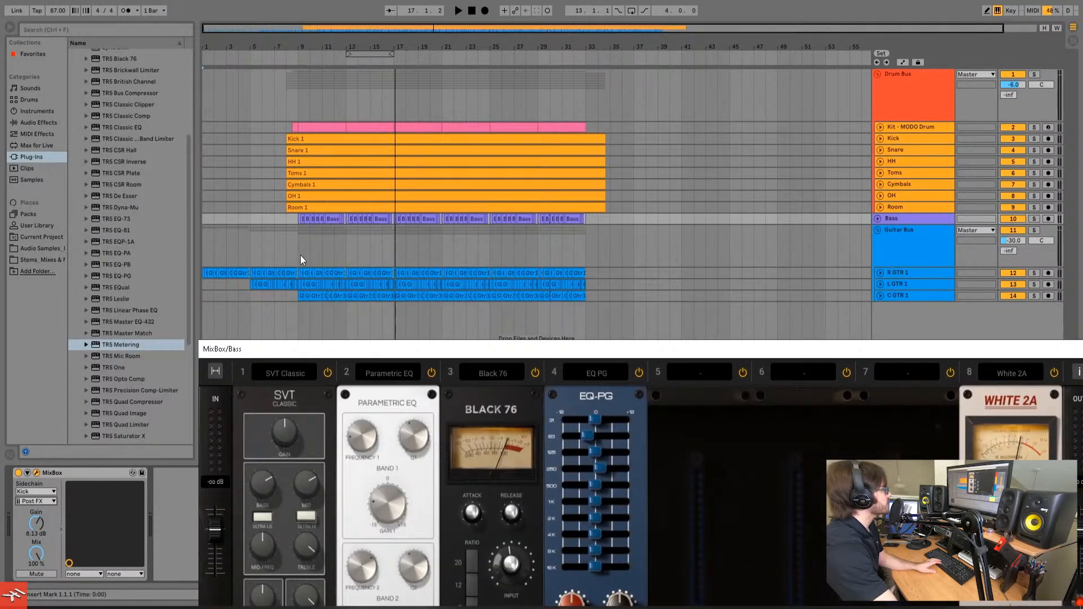
pyautogui.click(300, 252)
# Step: Bring back the Bass track's MixBox, reposition it so the whole chain is in view, and play from bar 9
pyautogui.click(940, 238)
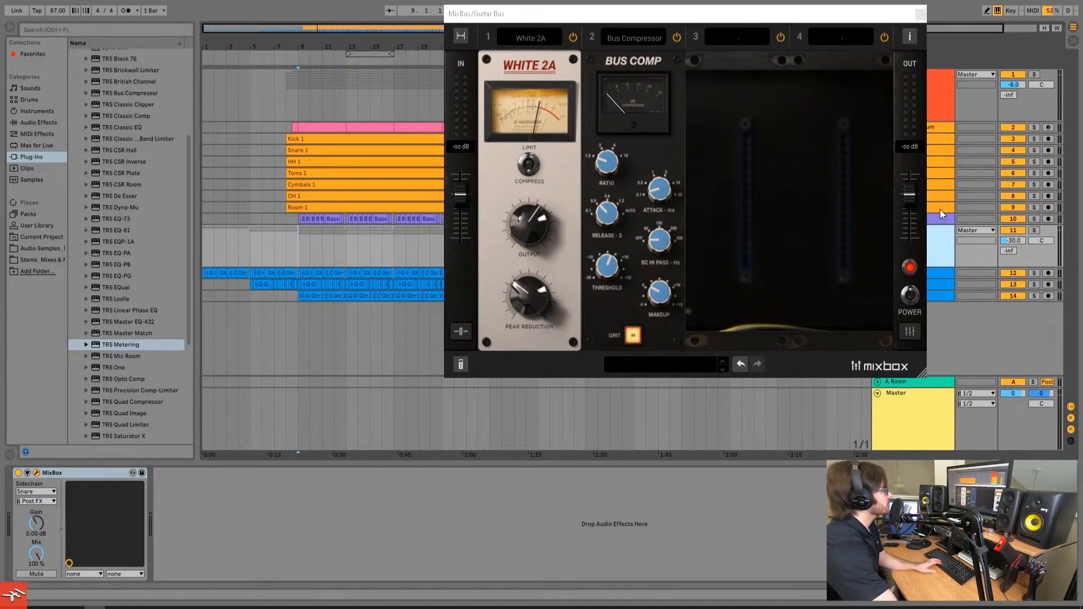
pyautogui.click(941, 219)
pyautogui.moveTo(651, 170); pyautogui.dragTo(650, 49)
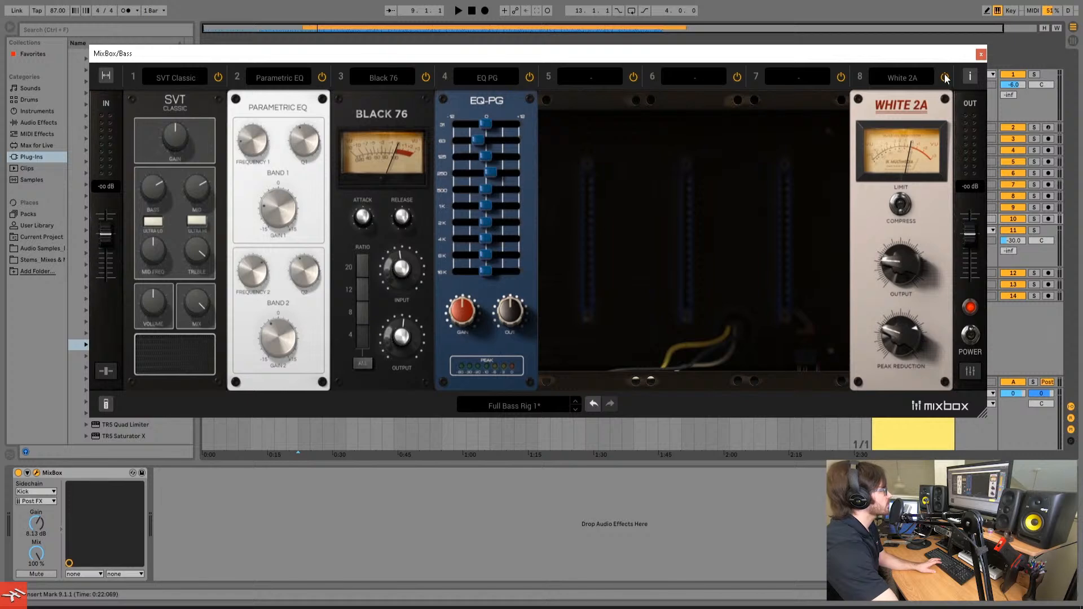
pyautogui.press('space')
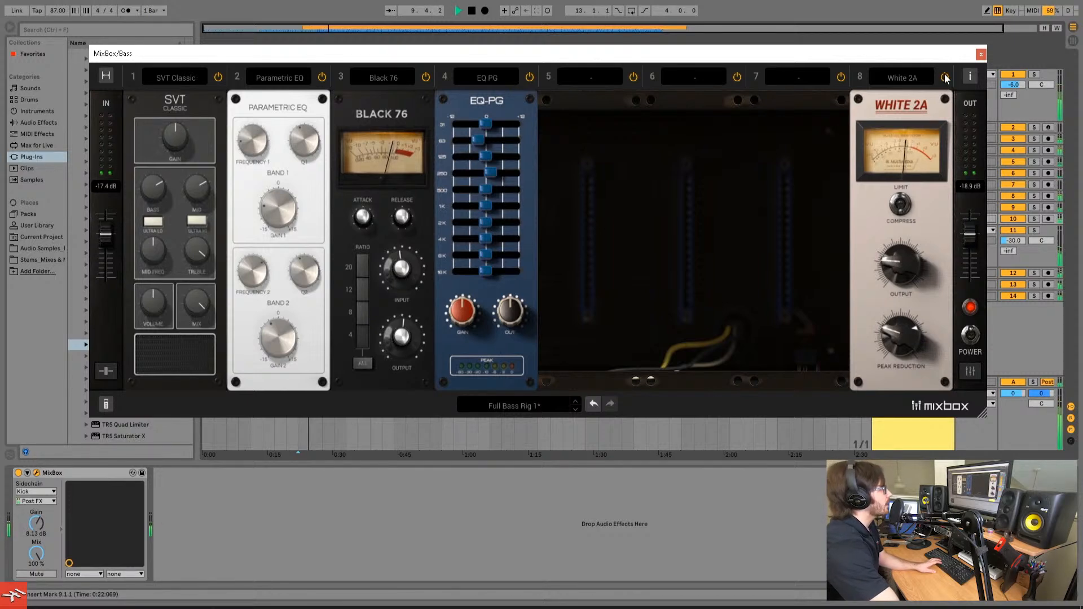
# Step: Compare the bass with the White 2A compressor in slot 8 bypassed and engaged during playback
pyautogui.press('space')
pyautogui.click(946, 78)
pyautogui.press('space')
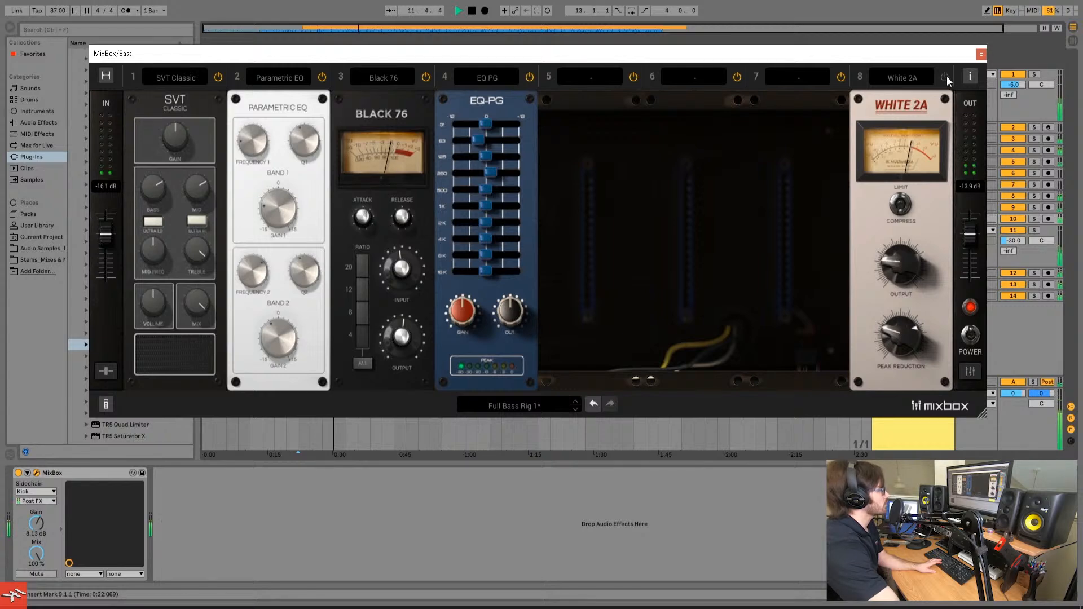
pyautogui.press('space')
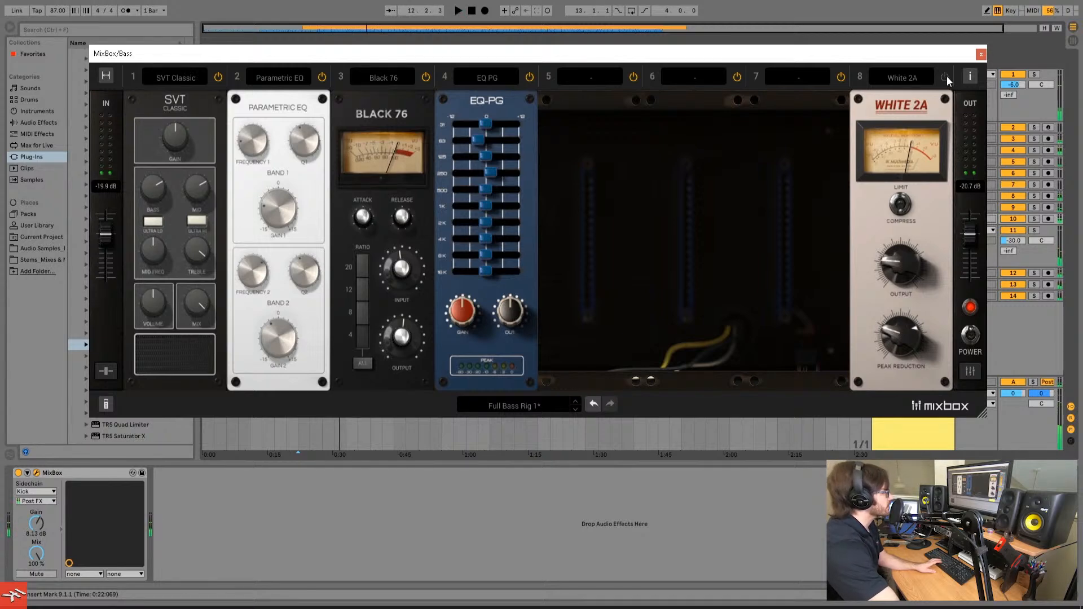
pyautogui.press('space')
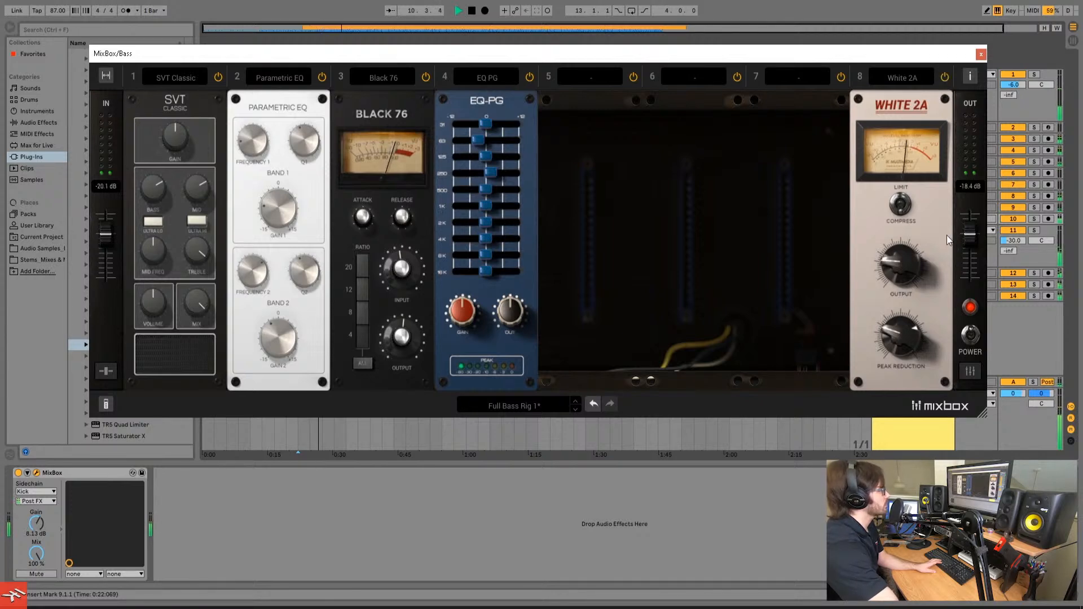
# Step: Set the White 2A output to 23.7 on the bass chain, and compare the compressor bypassed and engaged
pyautogui.moveTo(904, 259)
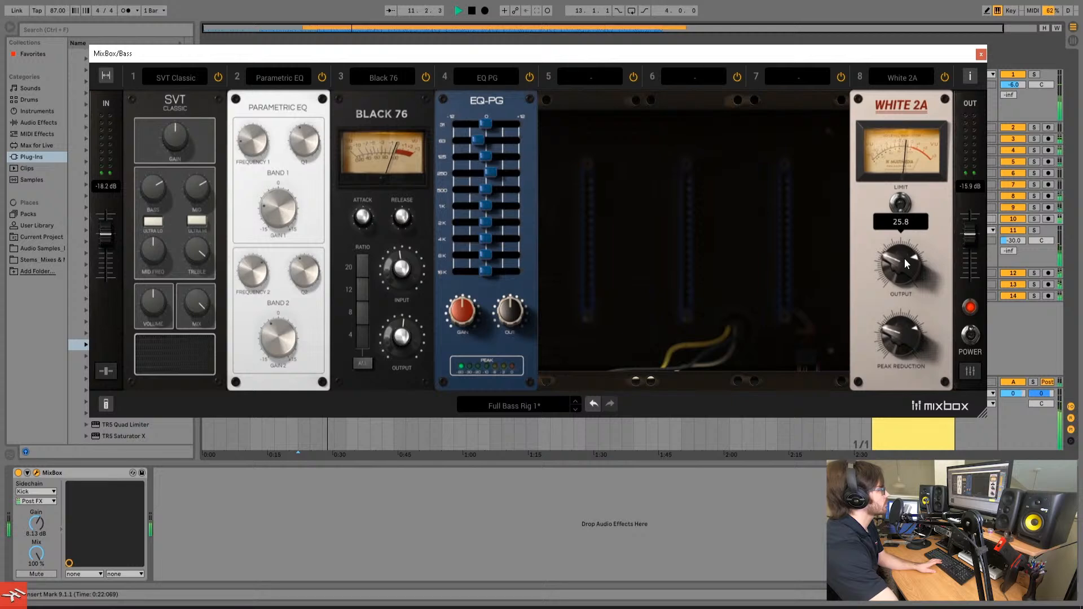
pyautogui.moveTo(905, 258); pyautogui.dragTo(904, 262)
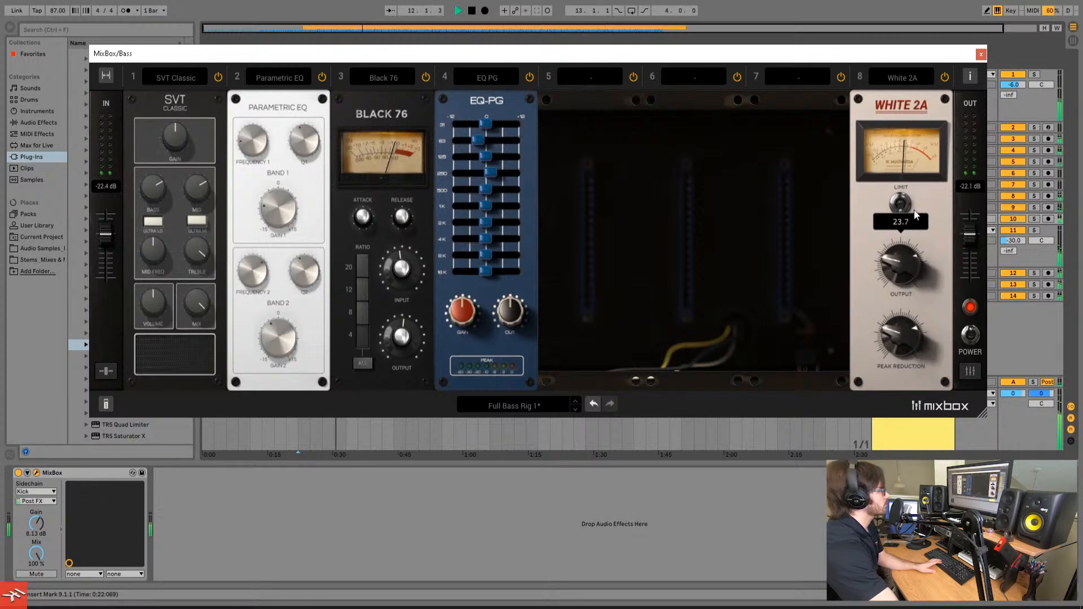
pyautogui.click(944, 77)
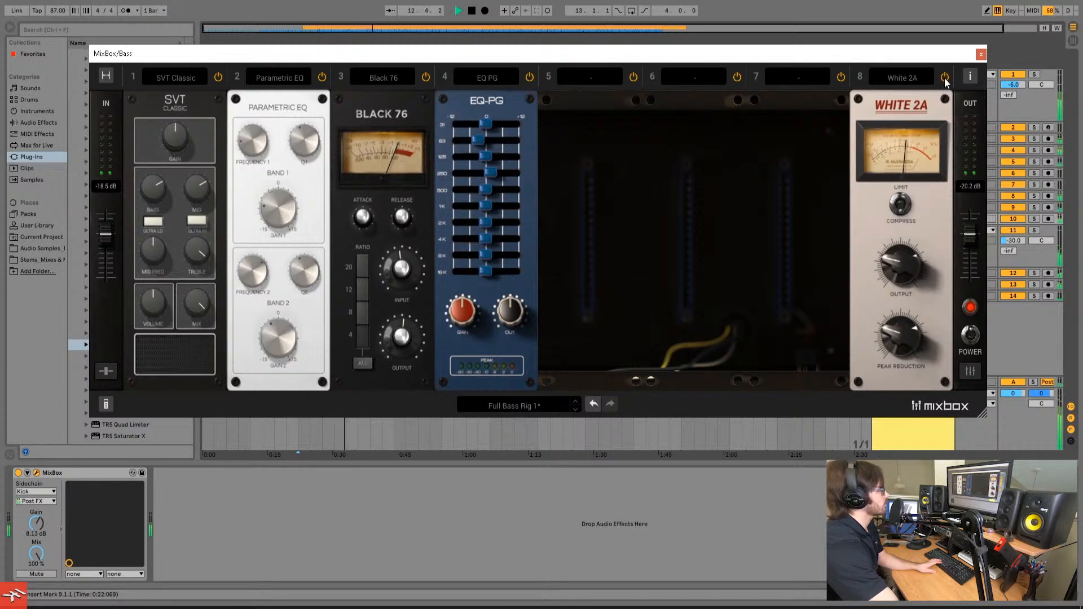
pyautogui.click(944, 78)
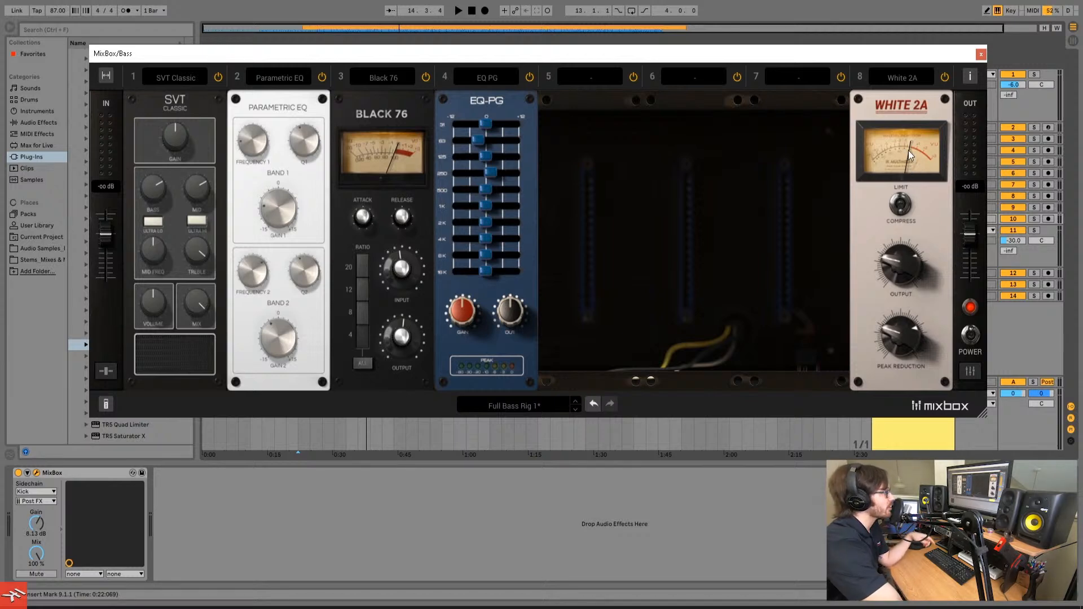
# Step: Open the Kick track's MixBox in place of the Bass one and check the British EQ's mid and high band settings
pyautogui.click(981, 53)
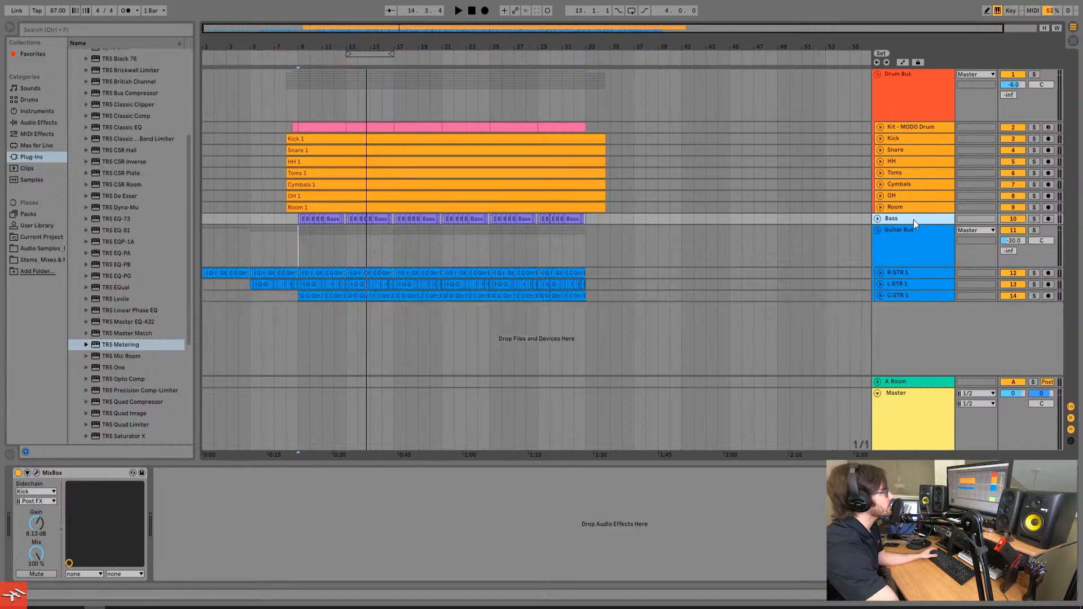
pyautogui.click(910, 138)
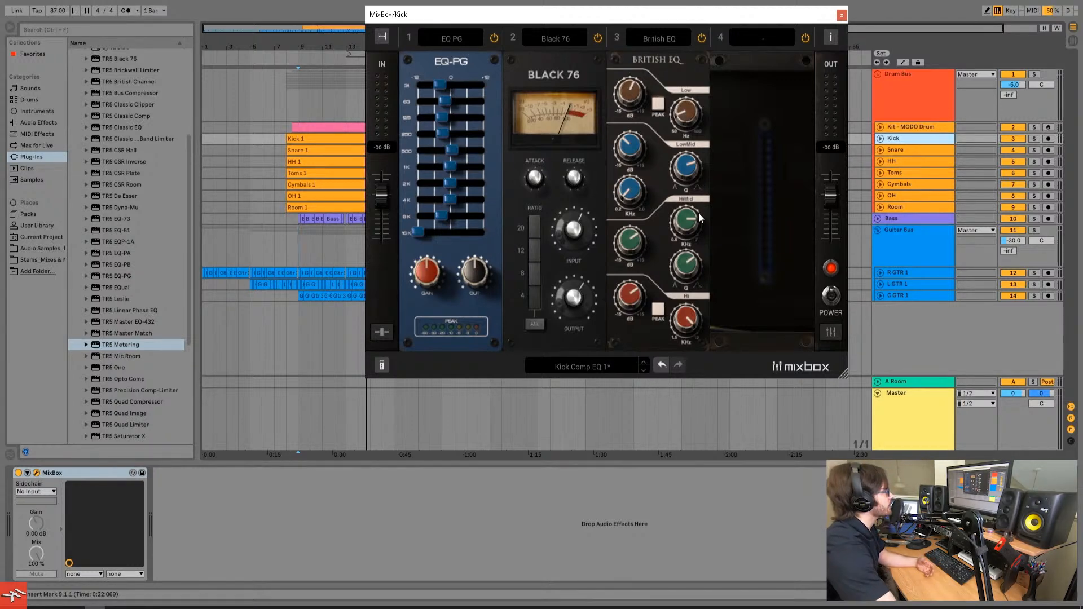
pyautogui.moveTo(626, 152)
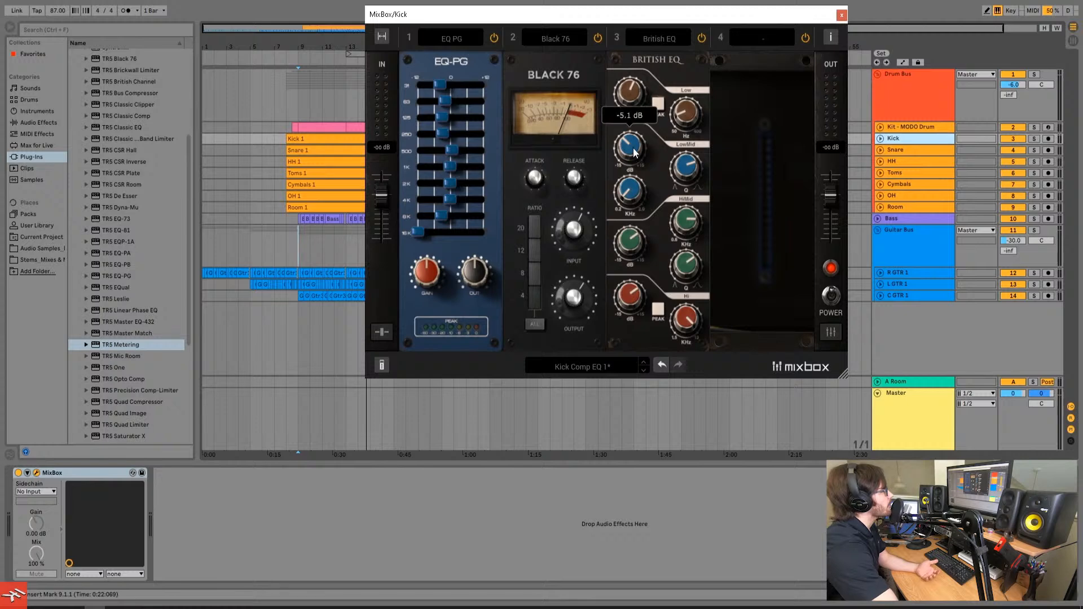
pyautogui.moveTo(639, 195)
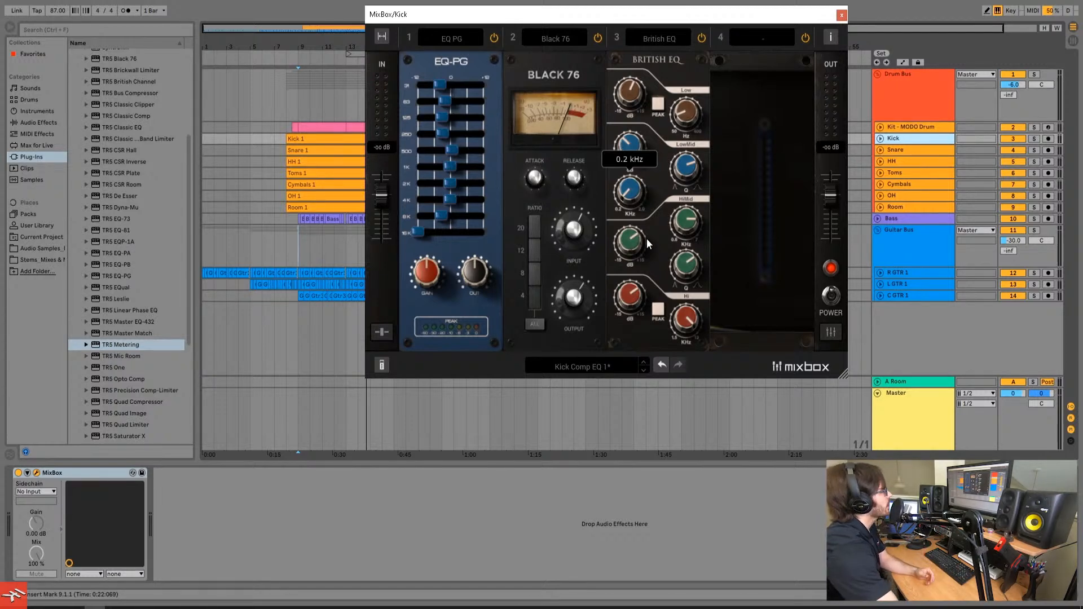
pyautogui.click(631, 242)
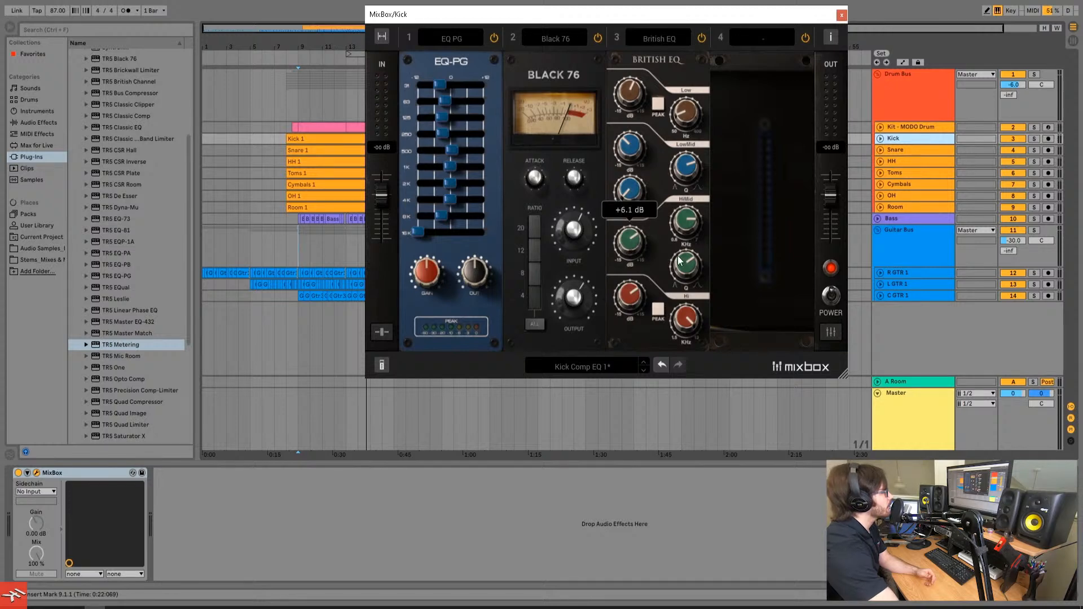
pyautogui.moveTo(685, 268)
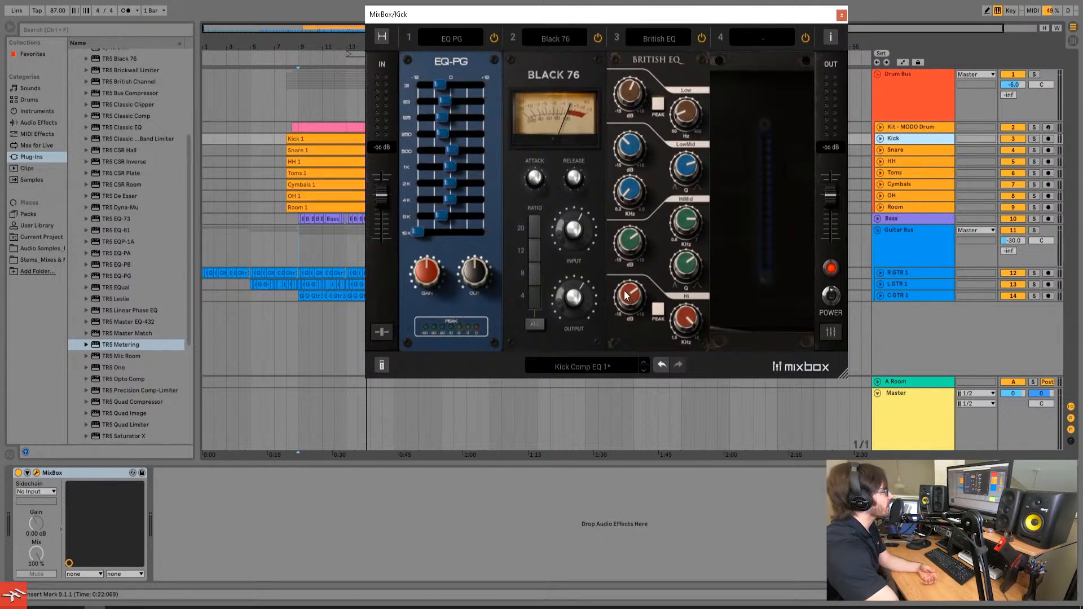
pyautogui.moveTo(627, 295)
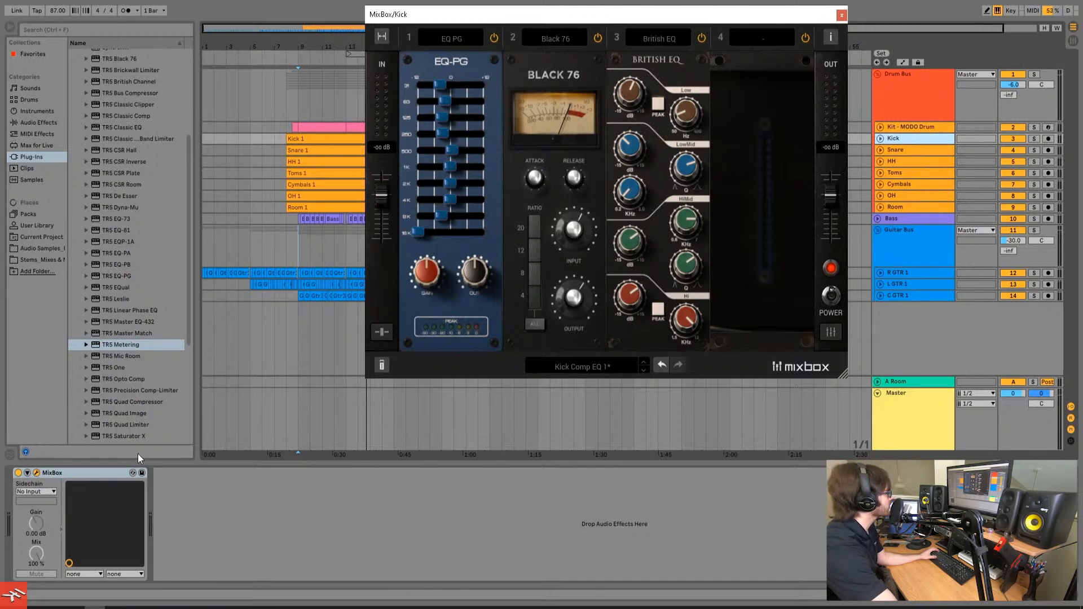
# Step: Play from bar 9 and compare the mix with the Kick track's MixBox bypassed and enabled
pyautogui.press('space')
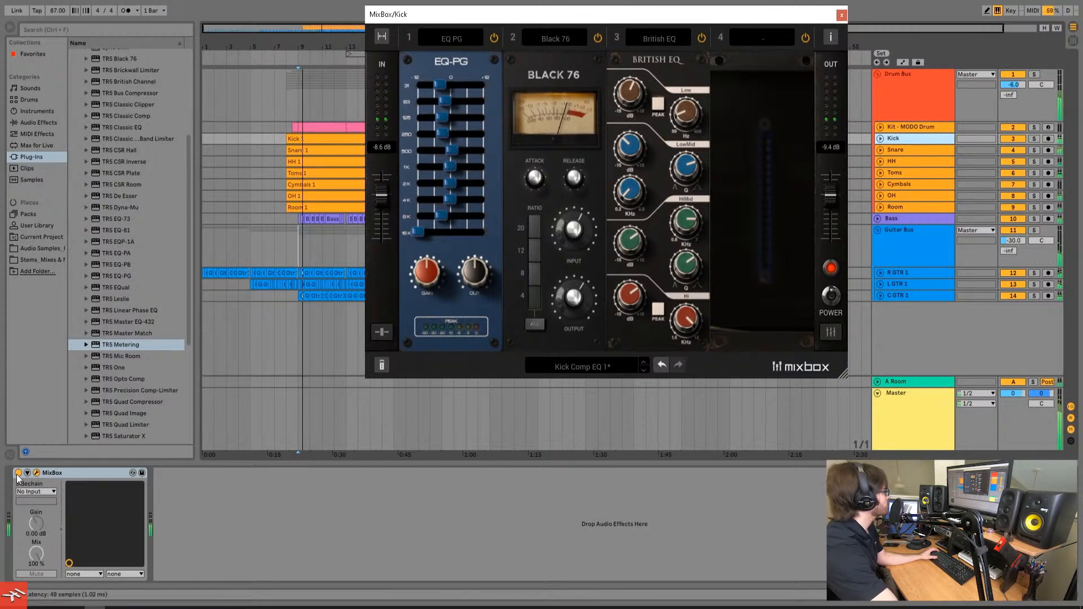
pyautogui.click(18, 474)
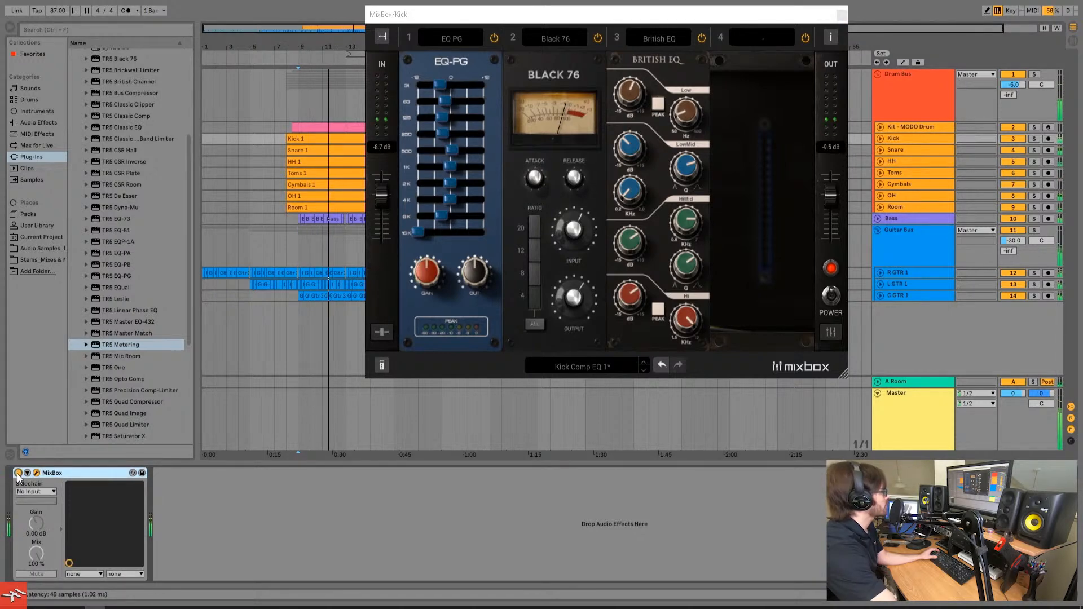
pyautogui.click(19, 474)
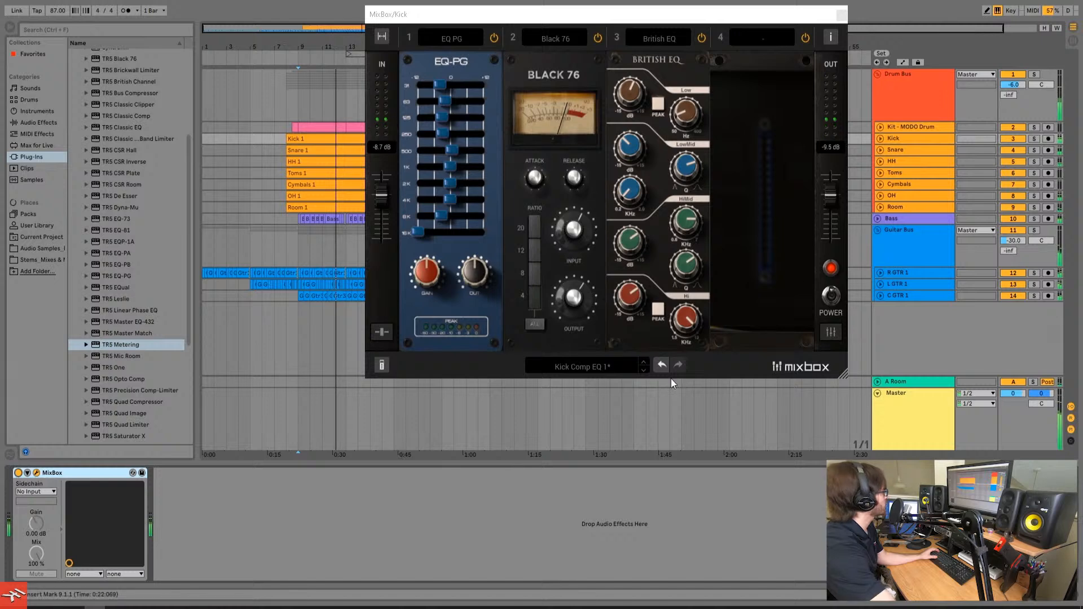
# Step: Return to the Bass track's MixBox during playback, check the White 2A output setting, and close its window
pyautogui.click(891, 217)
pyautogui.click(36, 472)
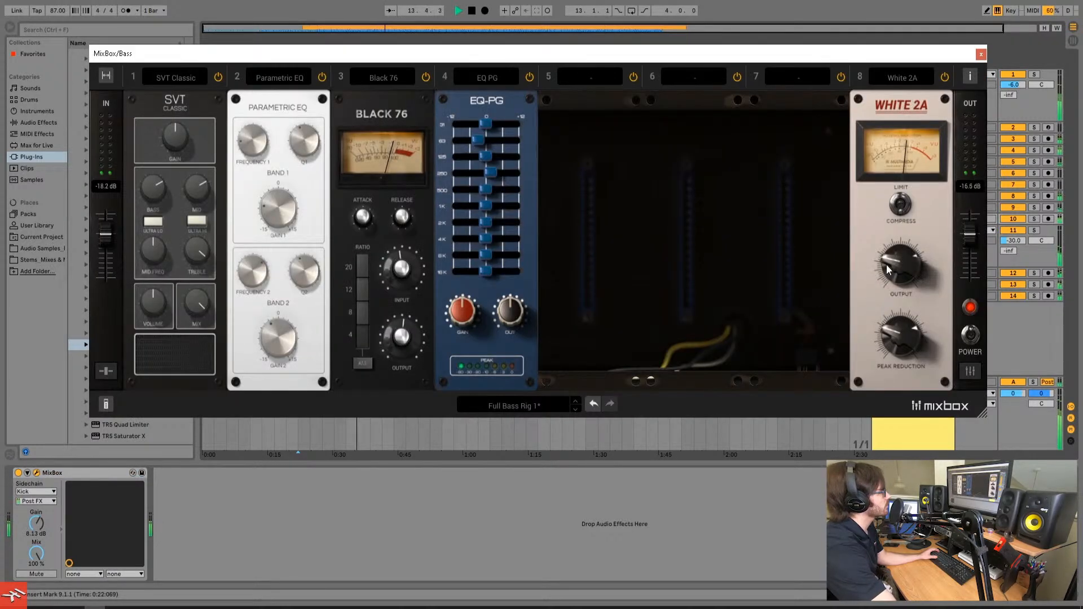
pyautogui.moveTo(892, 260)
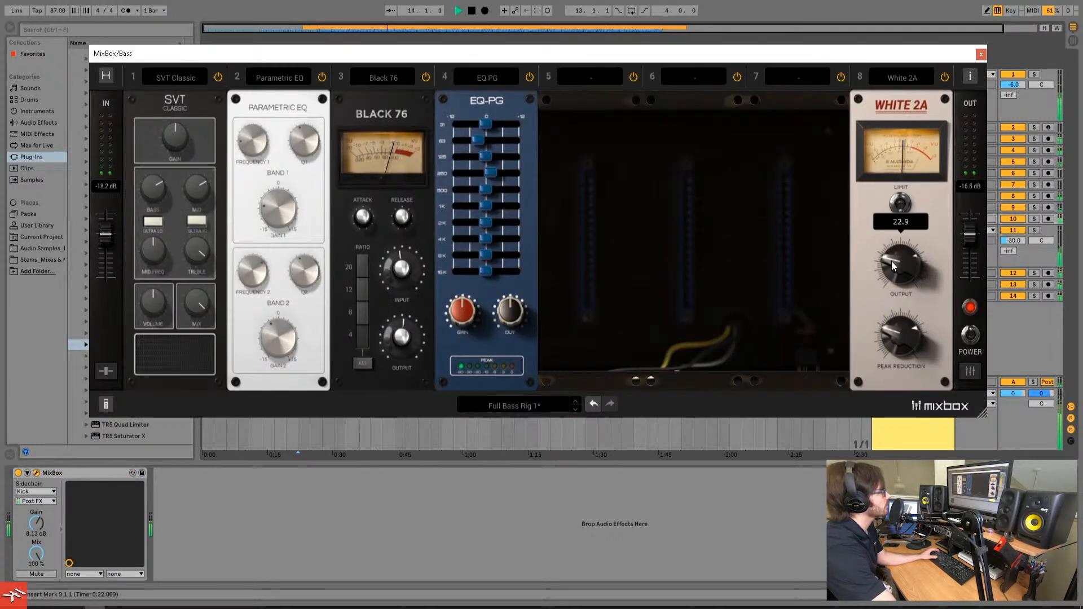
pyautogui.click(980, 54)
# Step: Return to the Kick track, bypass and re-enable its MixBox while the song plays, and stop playback
pyautogui.click(905, 138)
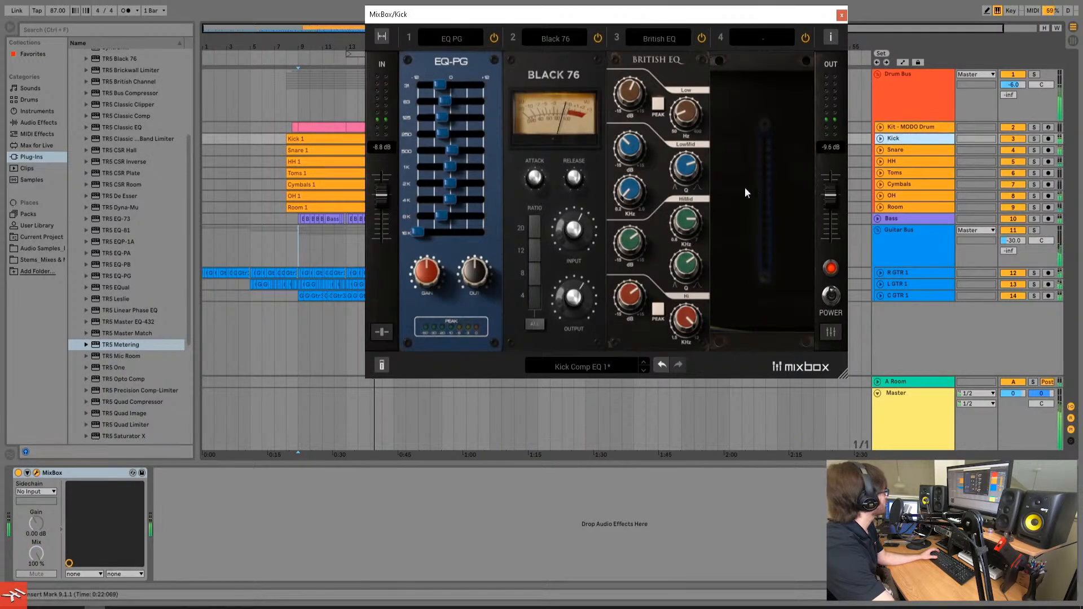
pyautogui.click(18, 473)
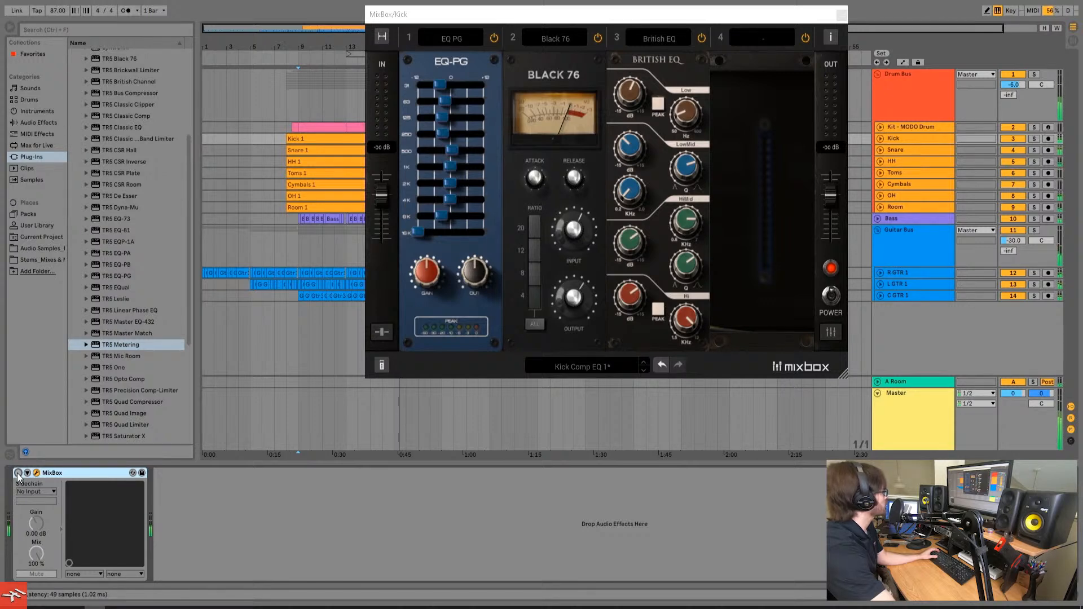
pyautogui.click(18, 474)
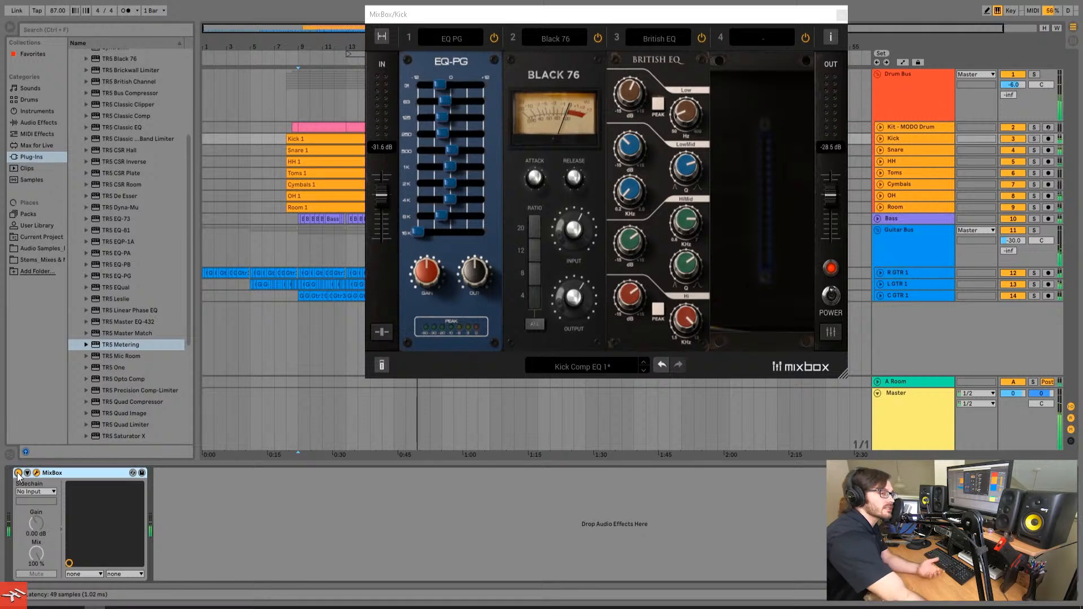
pyautogui.press('space')
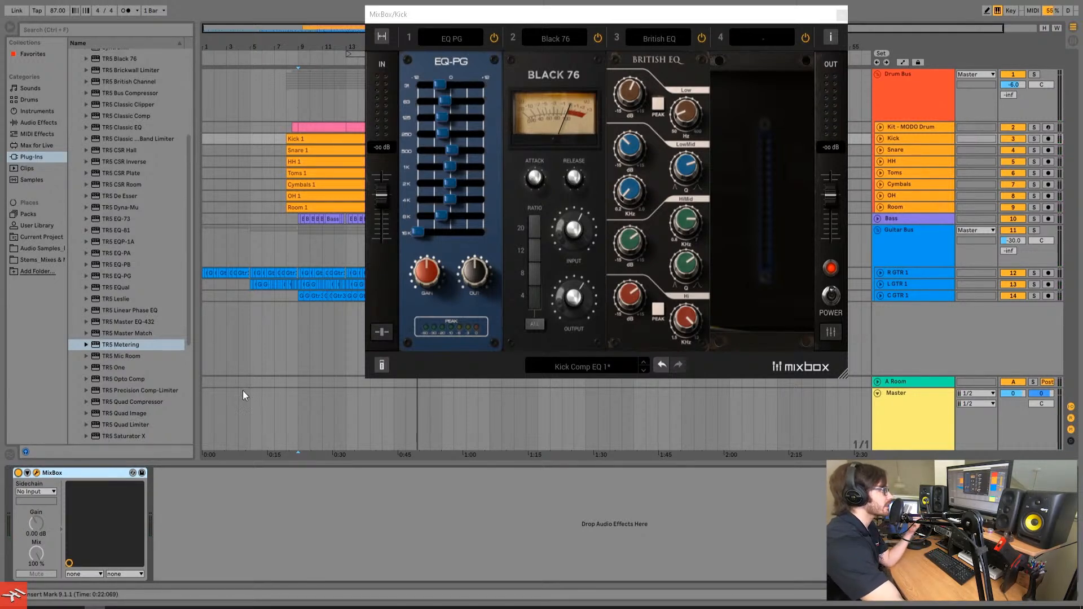
# Step: Bring up the Snare track's MixBox, move its window to the middle, and check the Vintage EQ-1A's high-frequency boost and attenuation
pyautogui.click(908, 217)
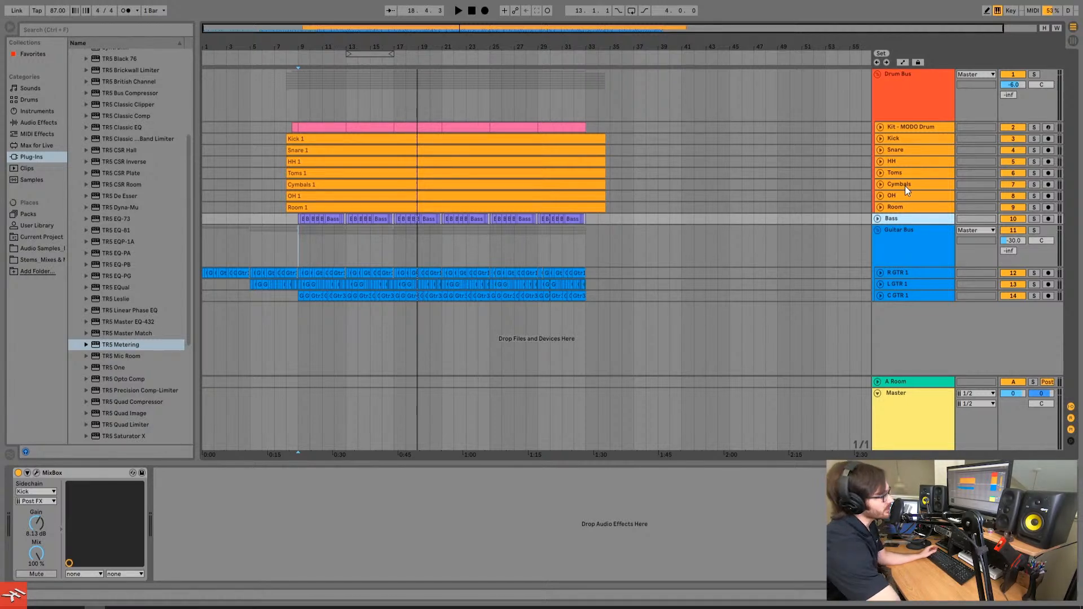
pyautogui.click(905, 148)
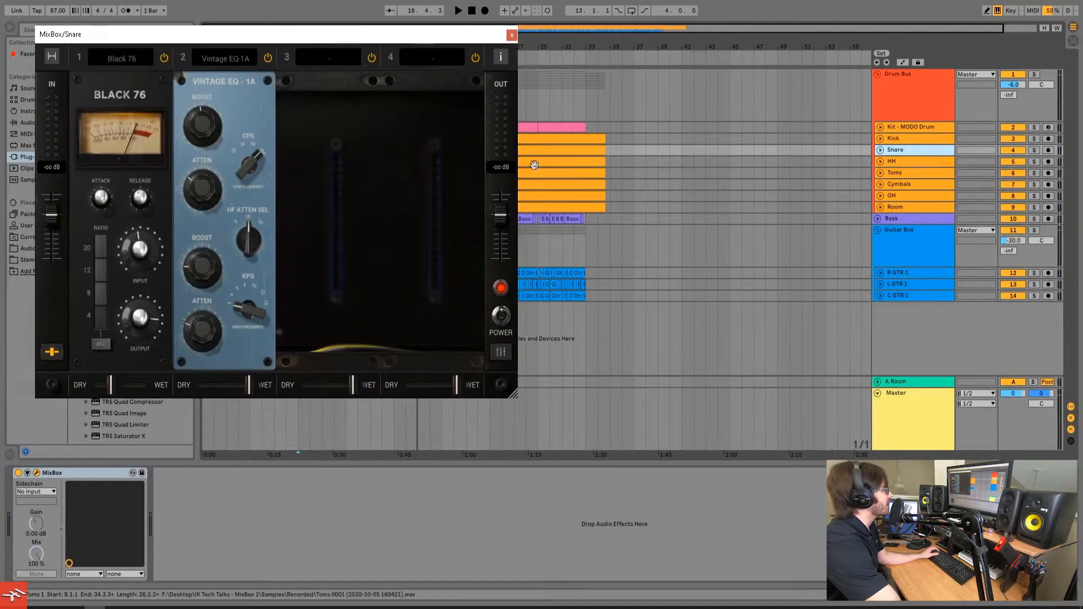
pyautogui.moveTo(372, 35); pyautogui.dragTo(618, 72)
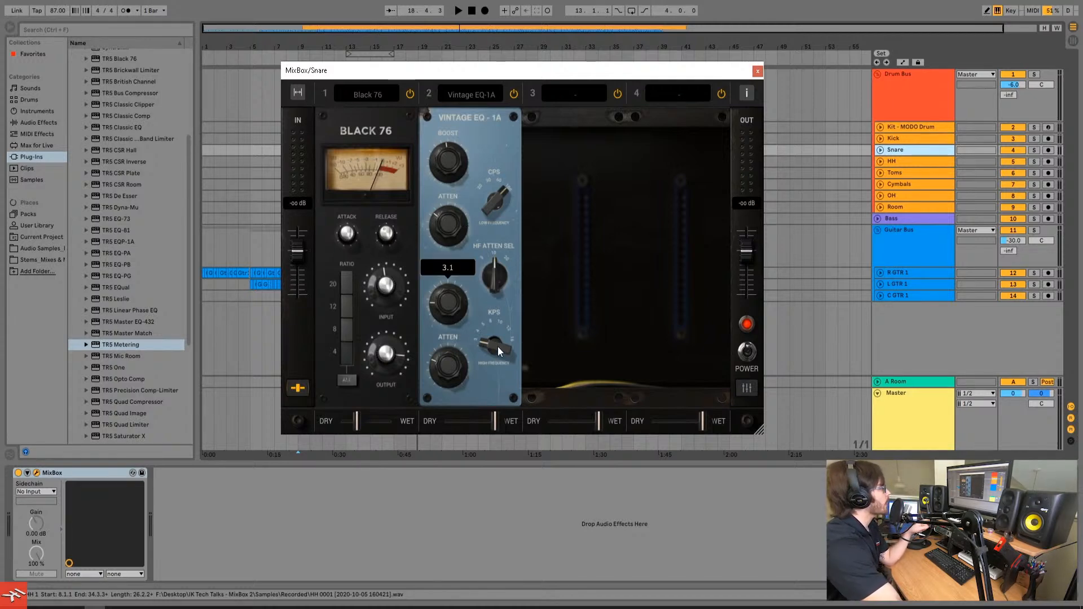
pyautogui.moveTo(451, 368)
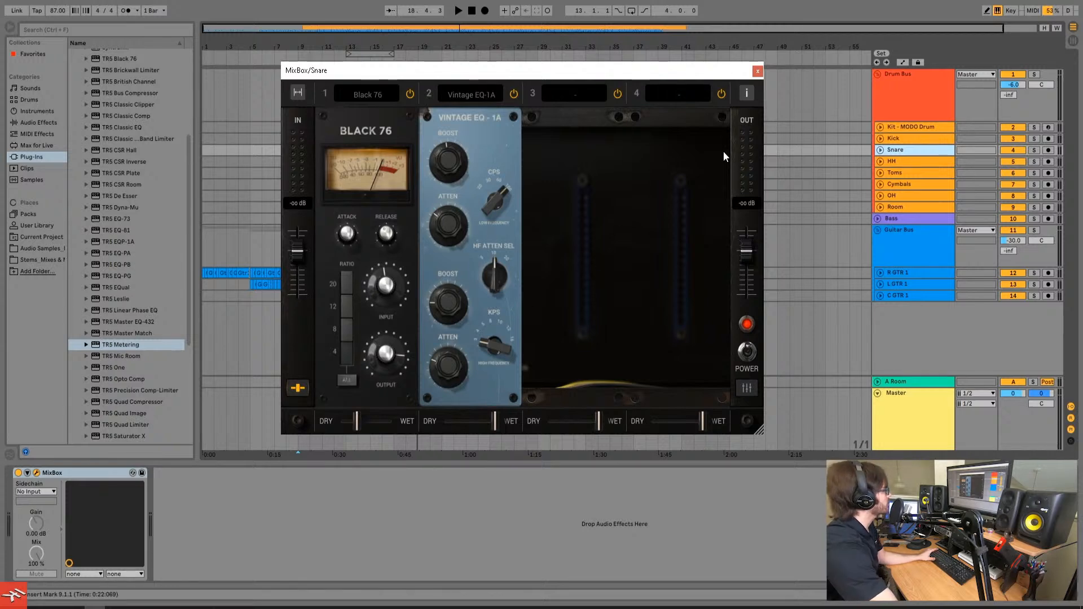
# Step: Play from bar 9, switch the Snare track's MixBox off and on twice to compare the sound, and stop playback
pyautogui.press('space')
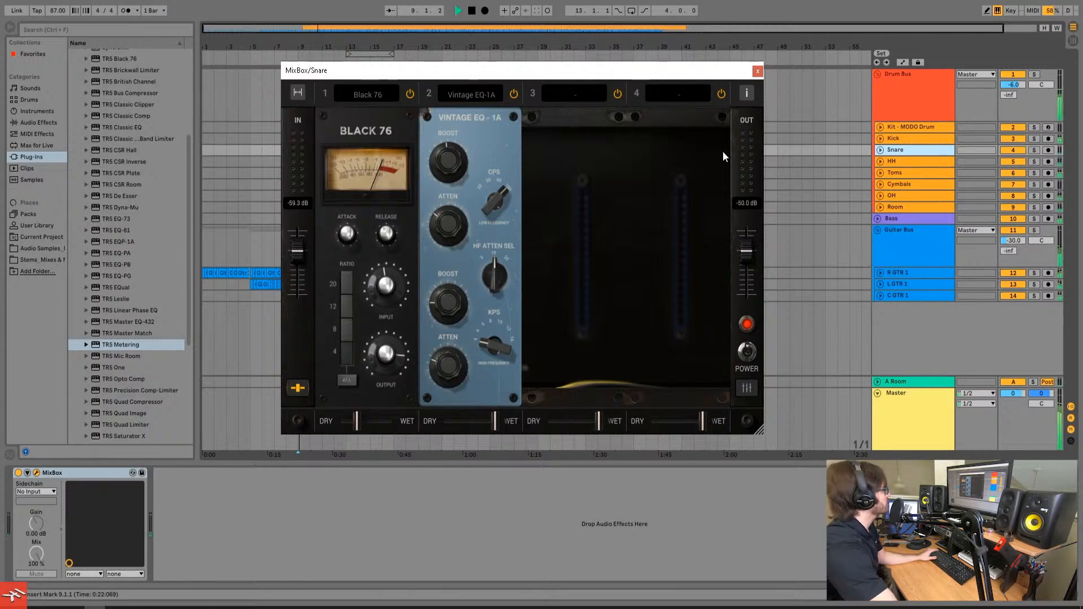
pyautogui.click(19, 473)
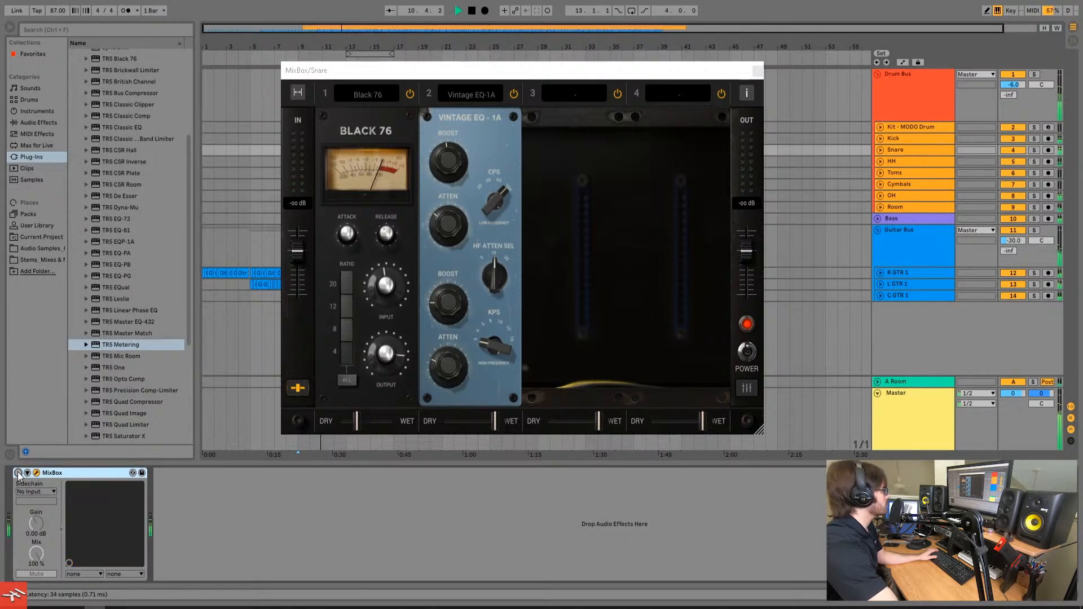
pyautogui.click(19, 473)
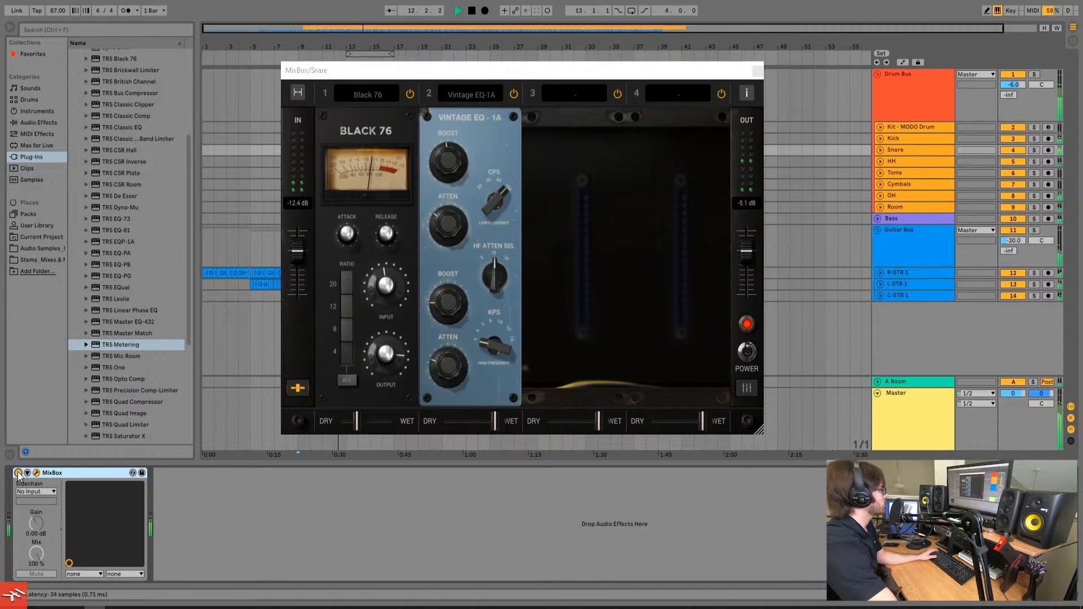
pyautogui.click(19, 473)
pyautogui.click(19, 472)
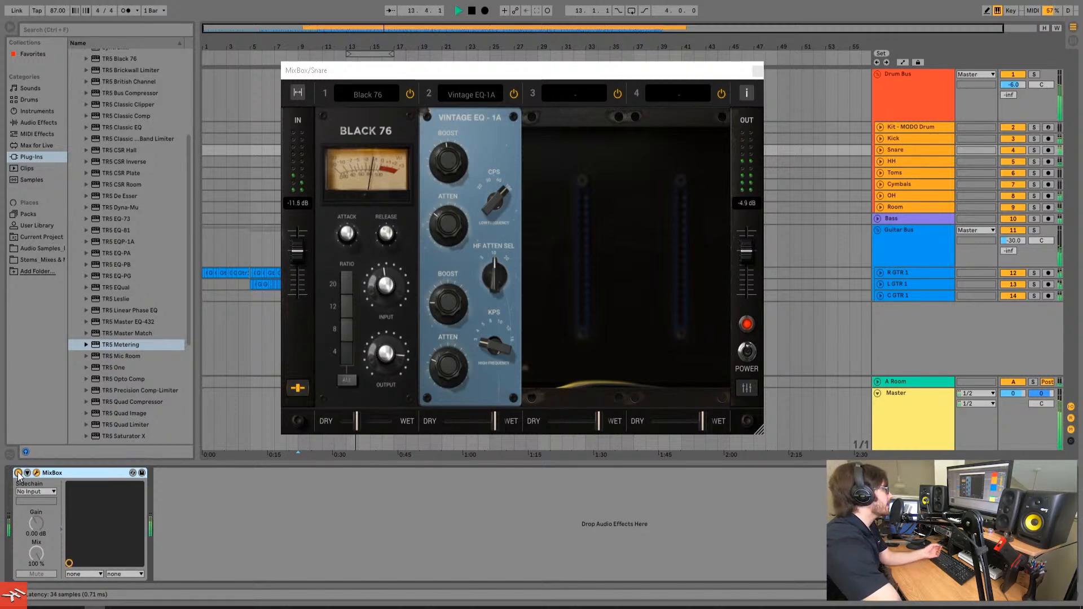
pyautogui.press('space')
# Step: Hide and restore the dry/wet sliders under the snare chain's slots, and listen to the passage from bar 9
pyautogui.click(300, 387)
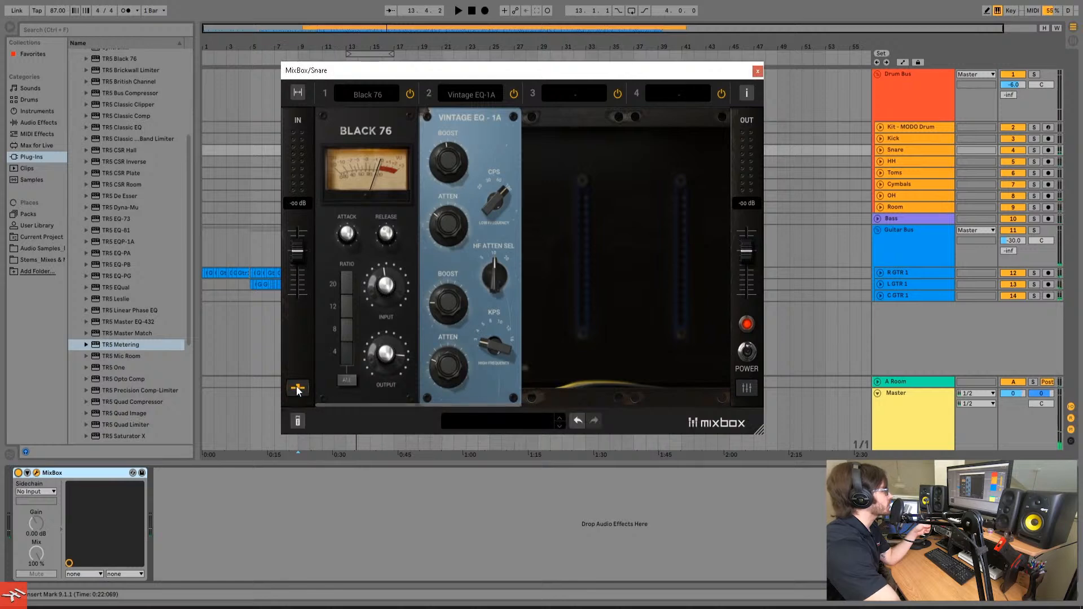
pyautogui.click(300, 387)
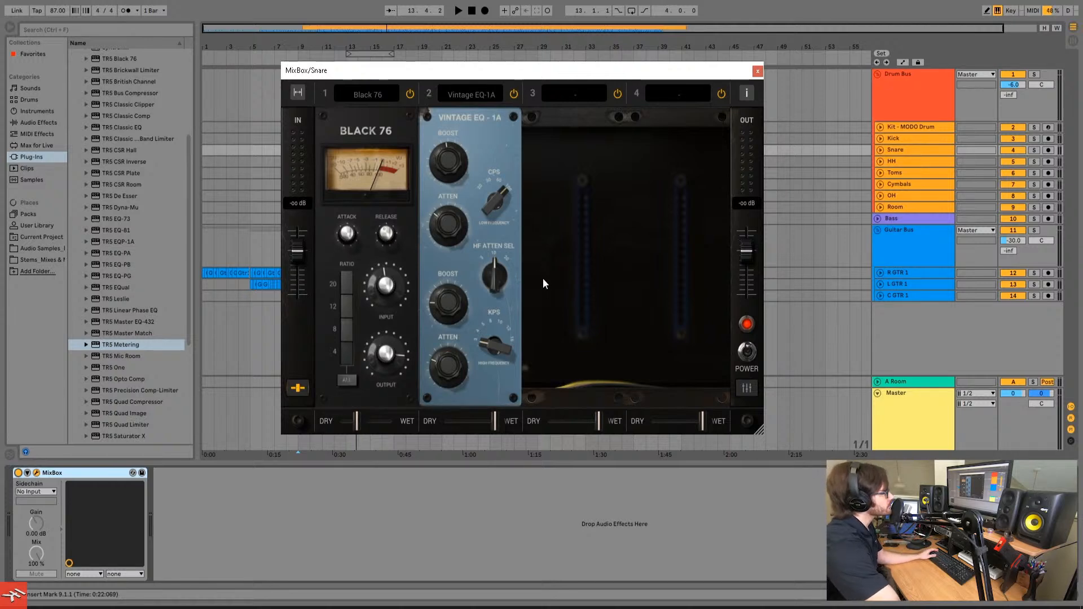
pyautogui.press('space')
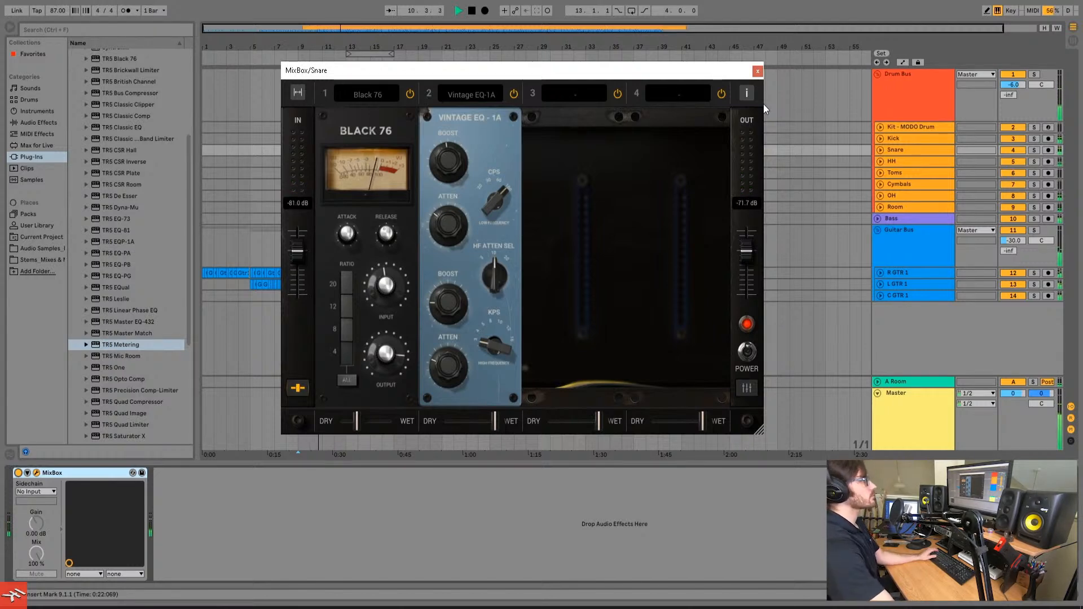
pyautogui.press('space')
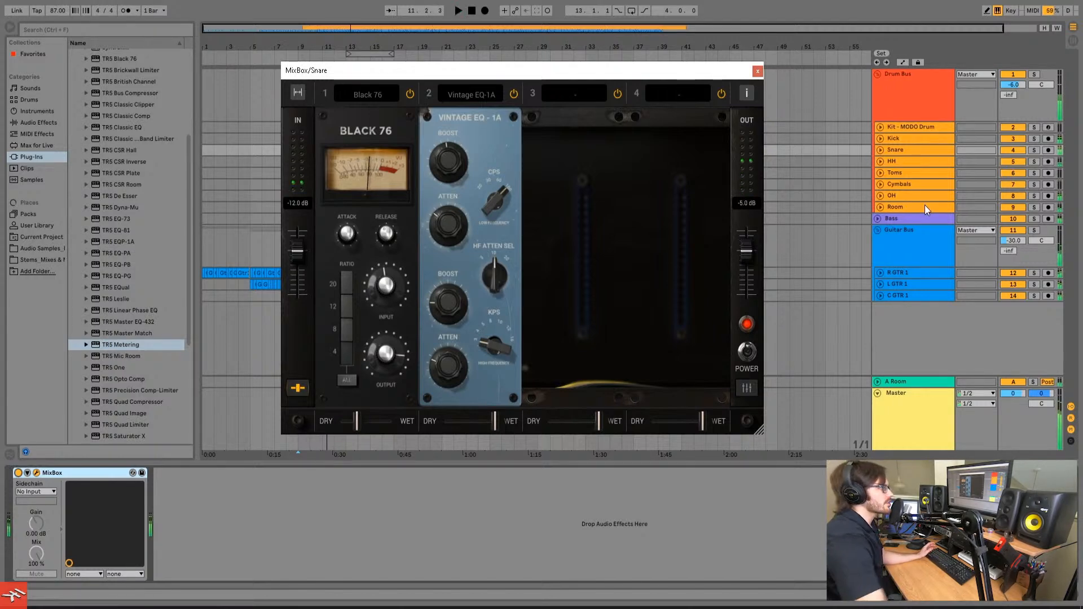
# Step: Bring up the Guitar Bus MixBox, examine the Bus Compressor's sidechain switch in the slot mixer view, and return to the rack view
pyautogui.click(913, 235)
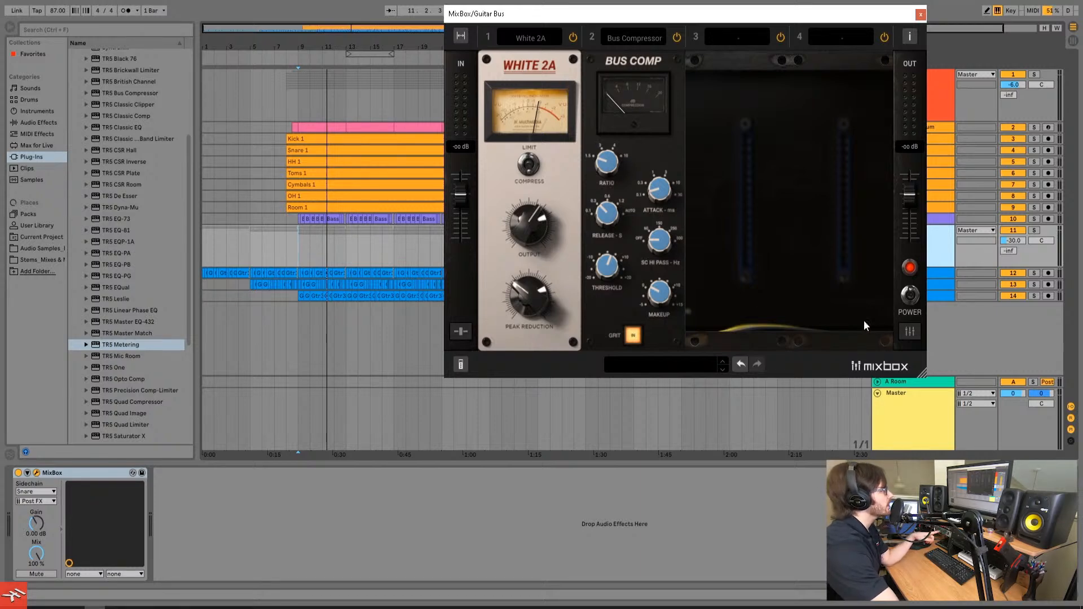
pyautogui.click(919, 332)
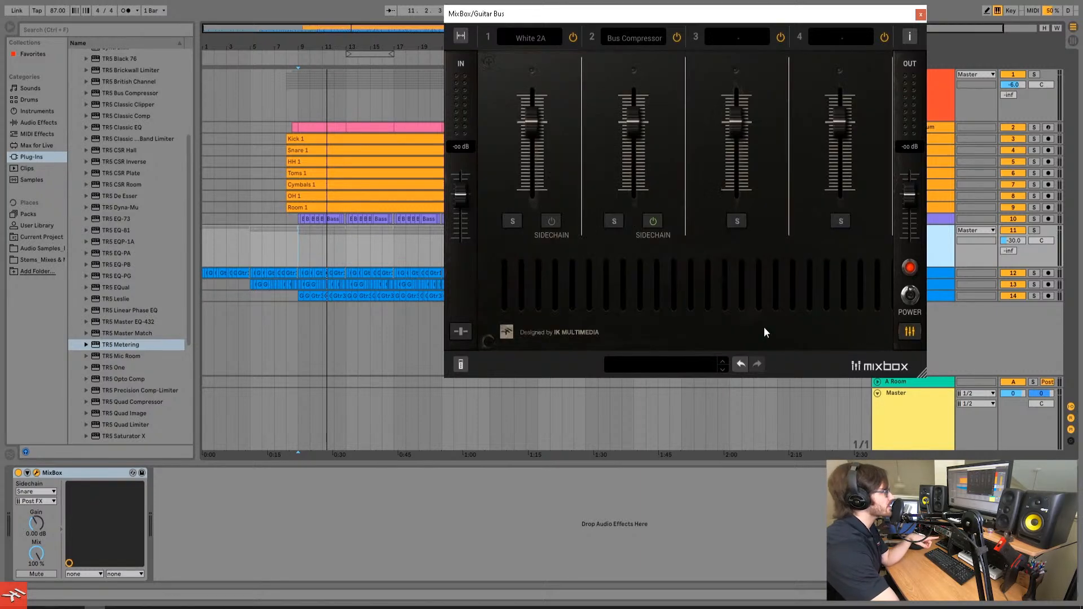
pyautogui.click(911, 331)
pyautogui.click(911, 330)
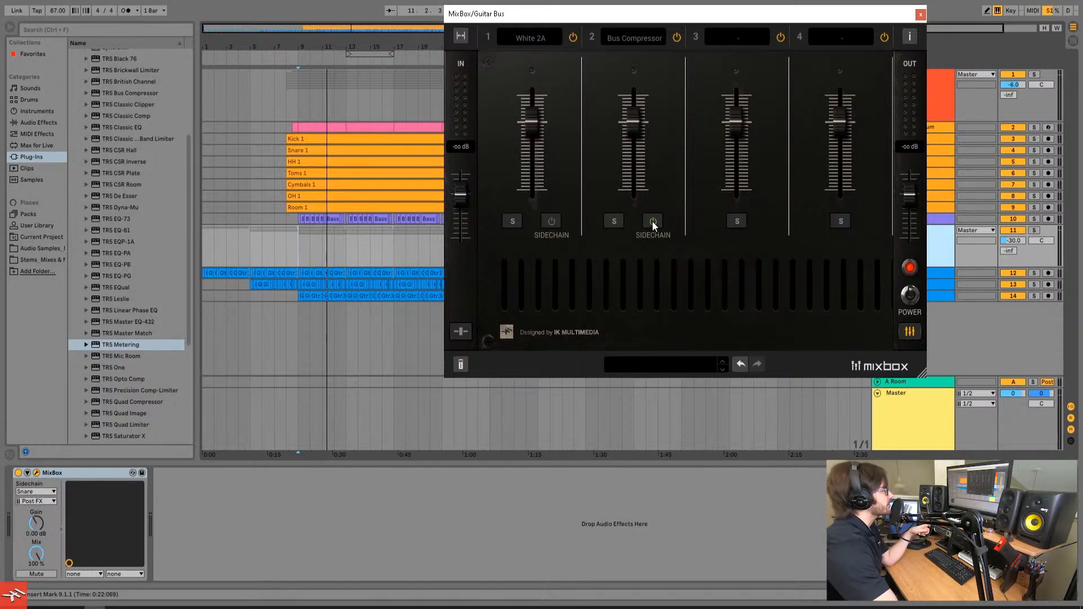
pyautogui.click(909, 329)
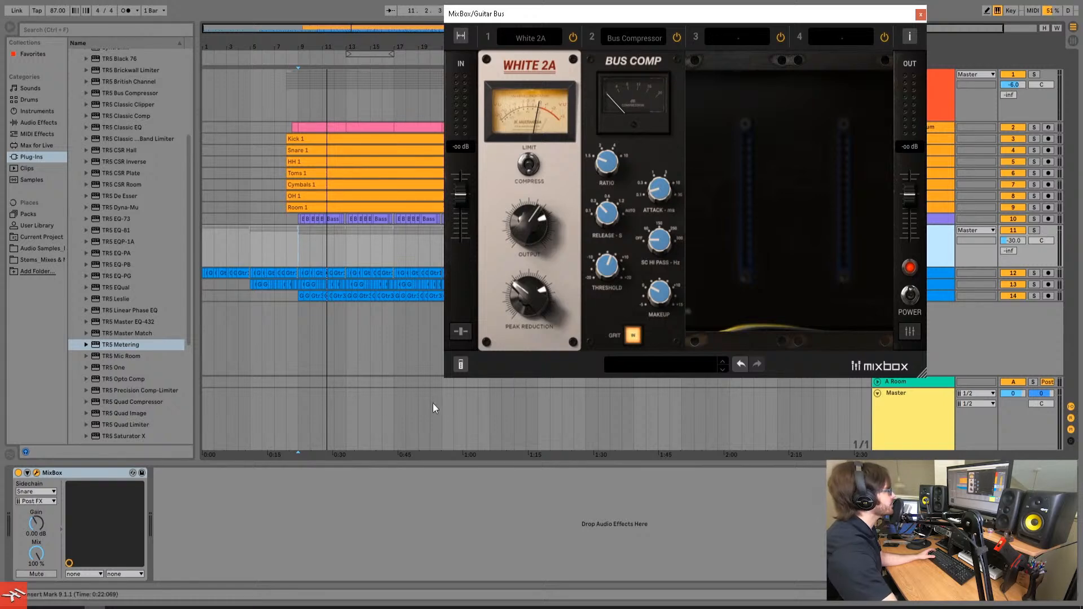
# Step: Play from bar 9 and switch the Guitar Bus's Bus Compressor off and on repeatedly to compare the snare-sidechained sound
pyautogui.press('space')
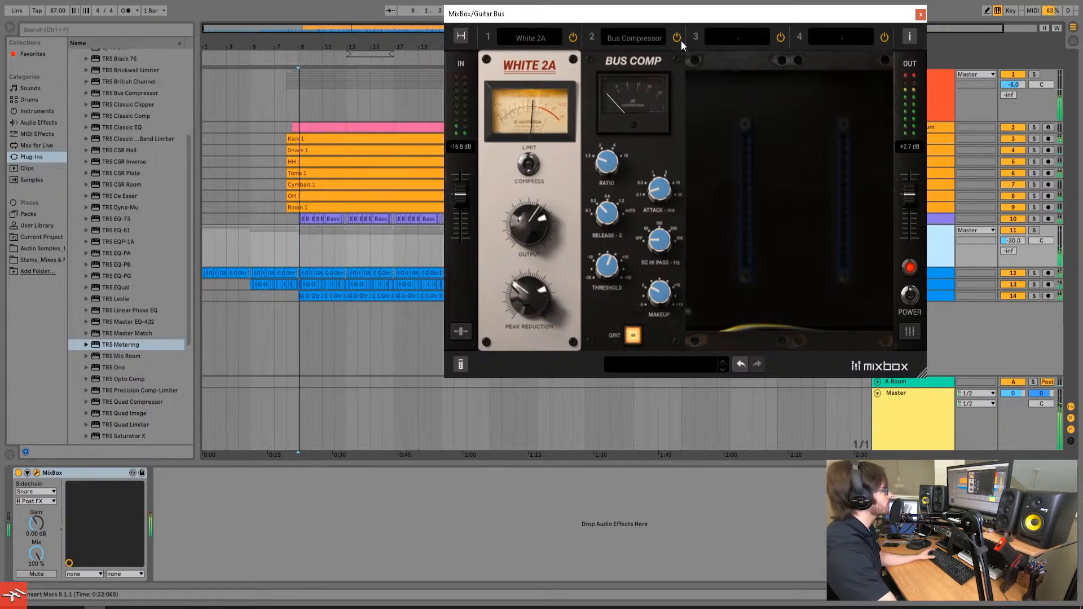
pyautogui.click(675, 39)
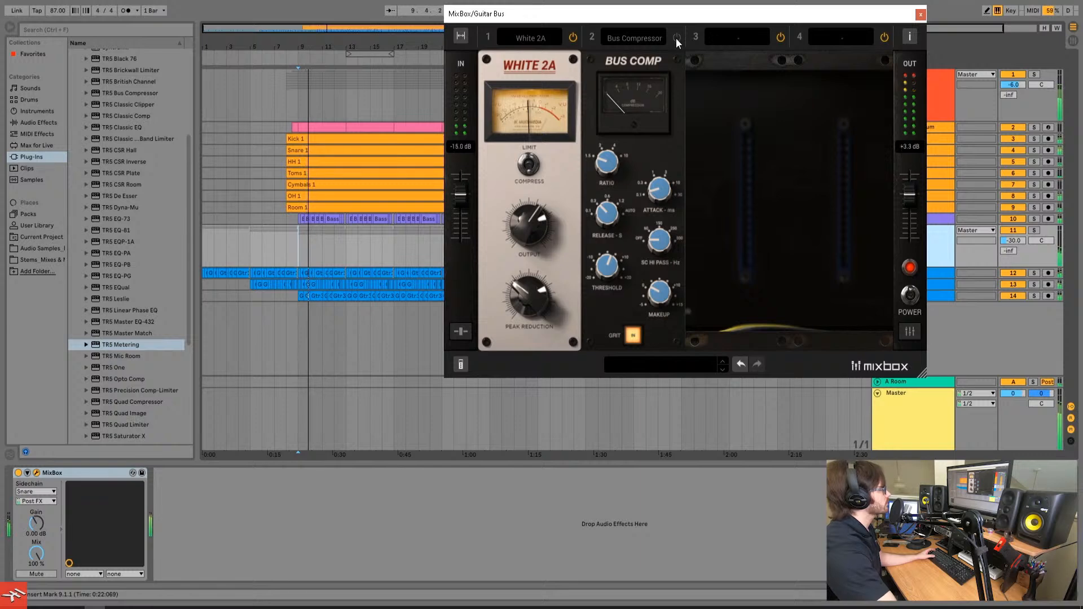
pyautogui.click(675, 38)
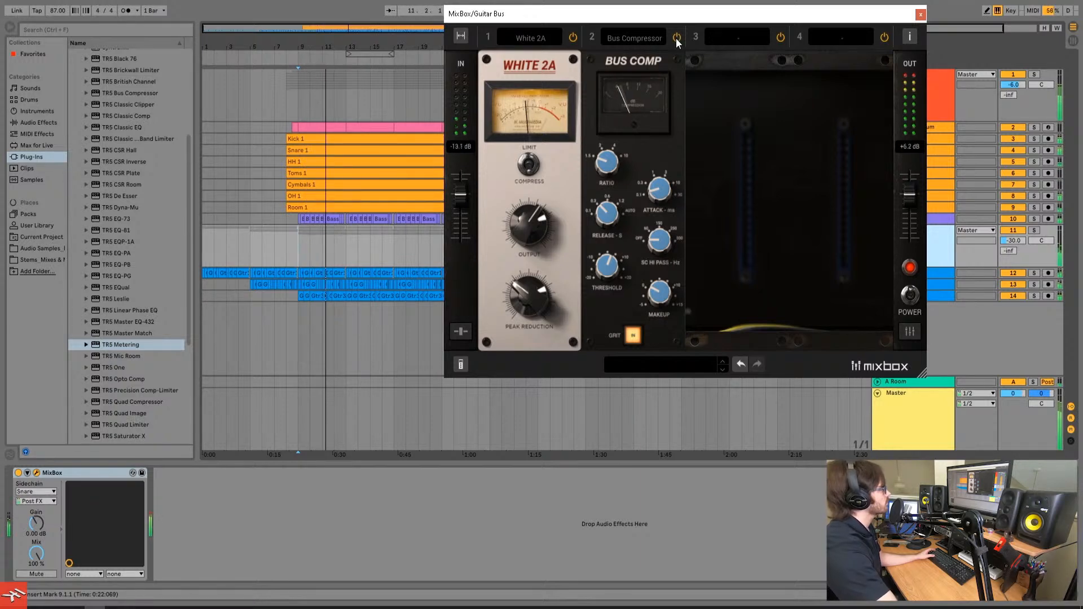
pyautogui.click(675, 39)
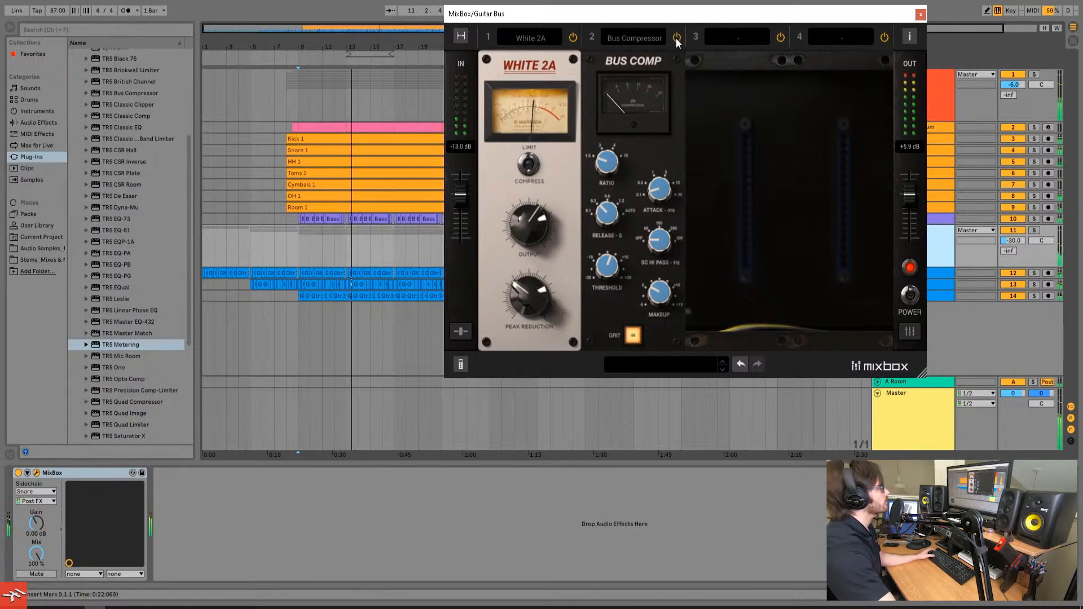
pyautogui.click(675, 39)
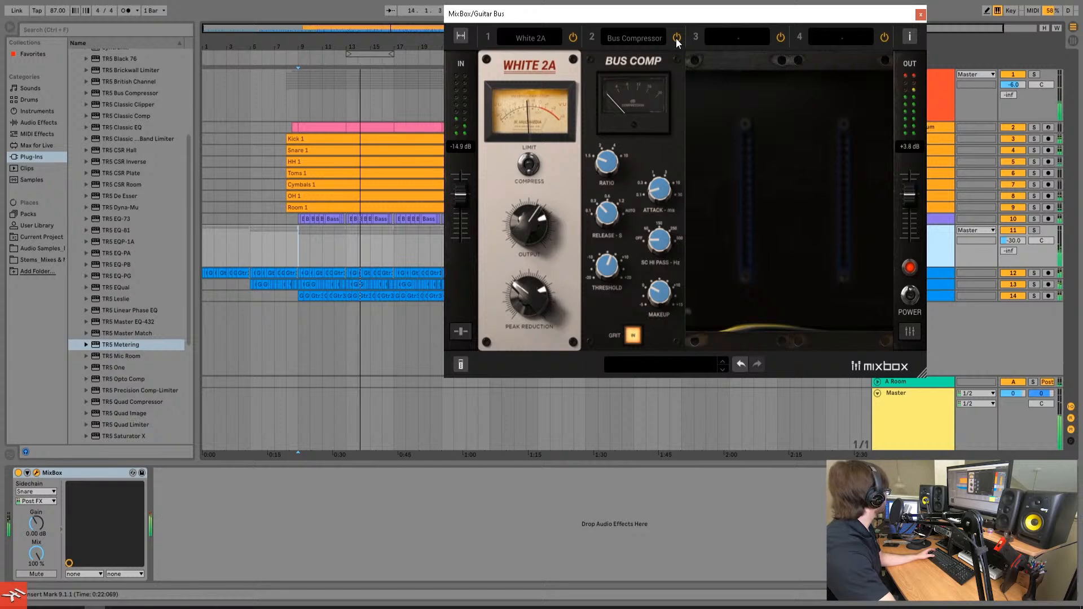
pyautogui.click(676, 39)
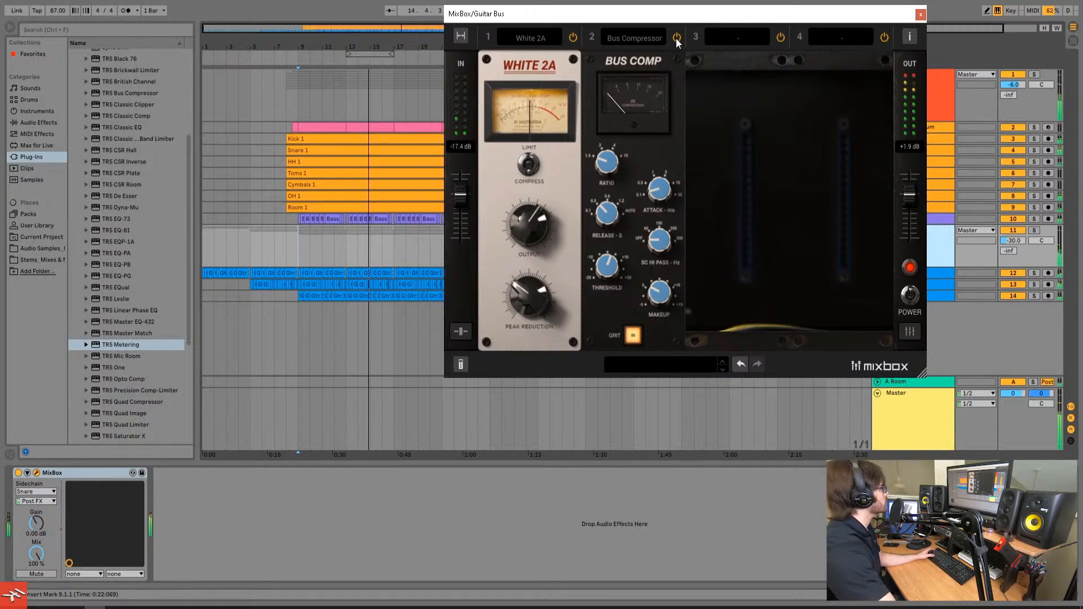
pyautogui.click(676, 39)
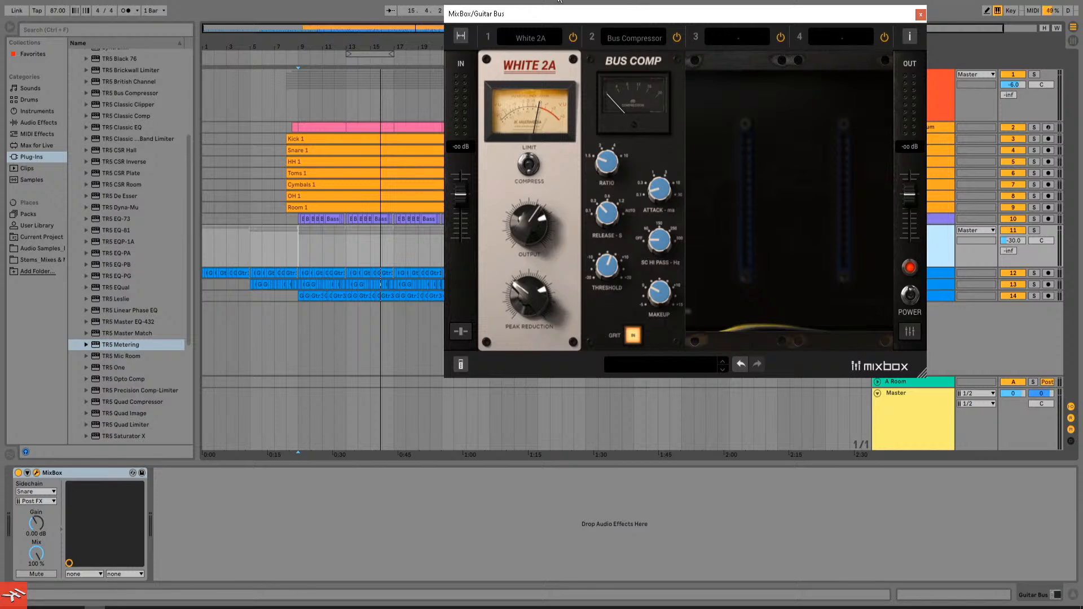
# Step: Play the song with the full mix and move the Guitar Bus MixBox window clear of the track list
pyautogui.moveTo(559, 12); pyautogui.dragTo(569, 45)
pyautogui.click(458, 10)
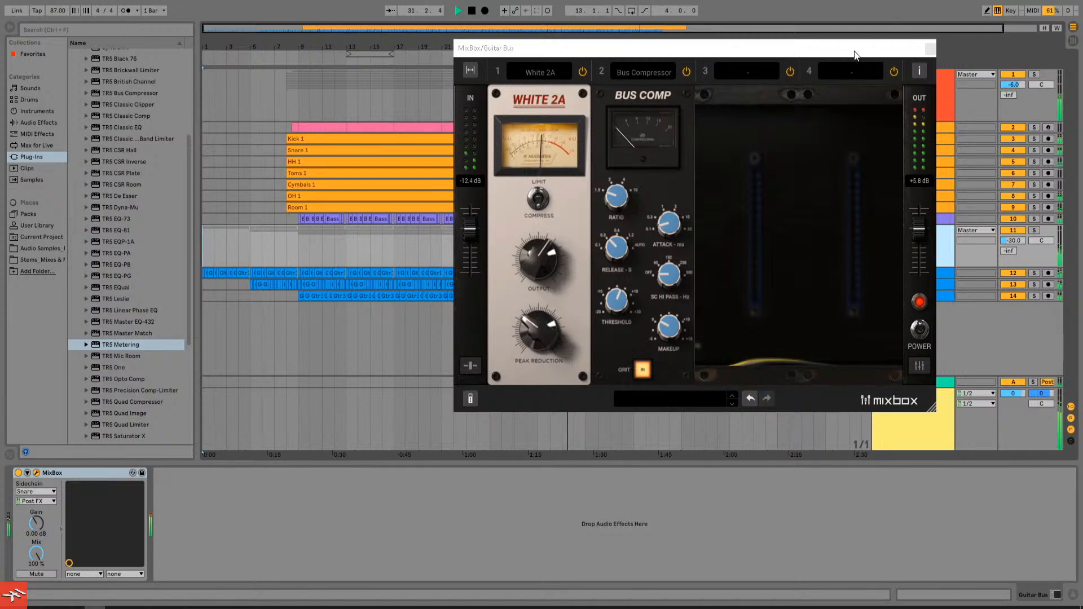
pyautogui.moveTo(847, 55); pyautogui.dragTo(497, 107)
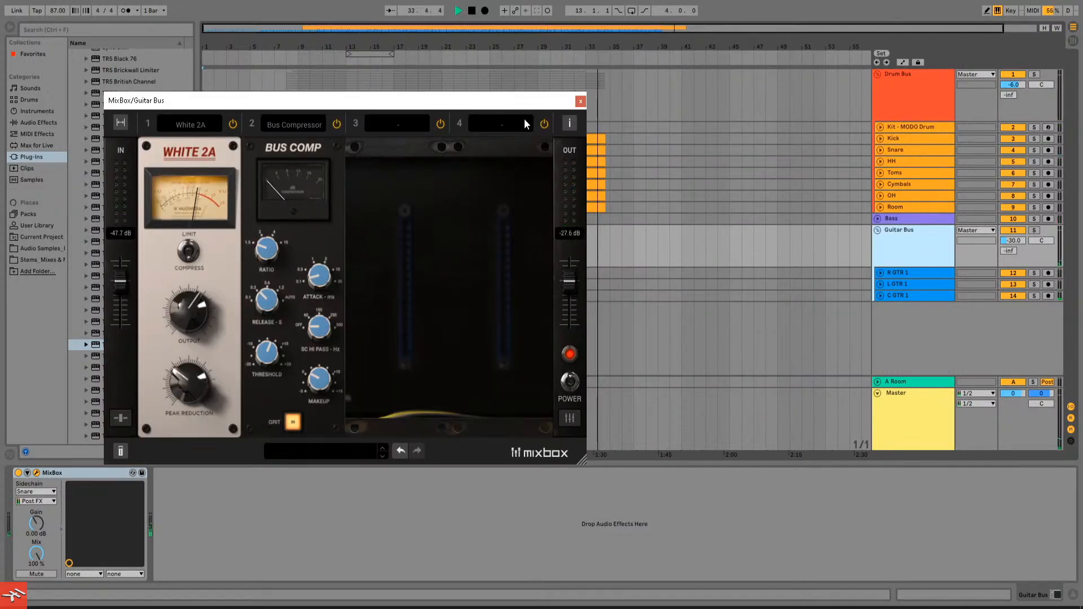